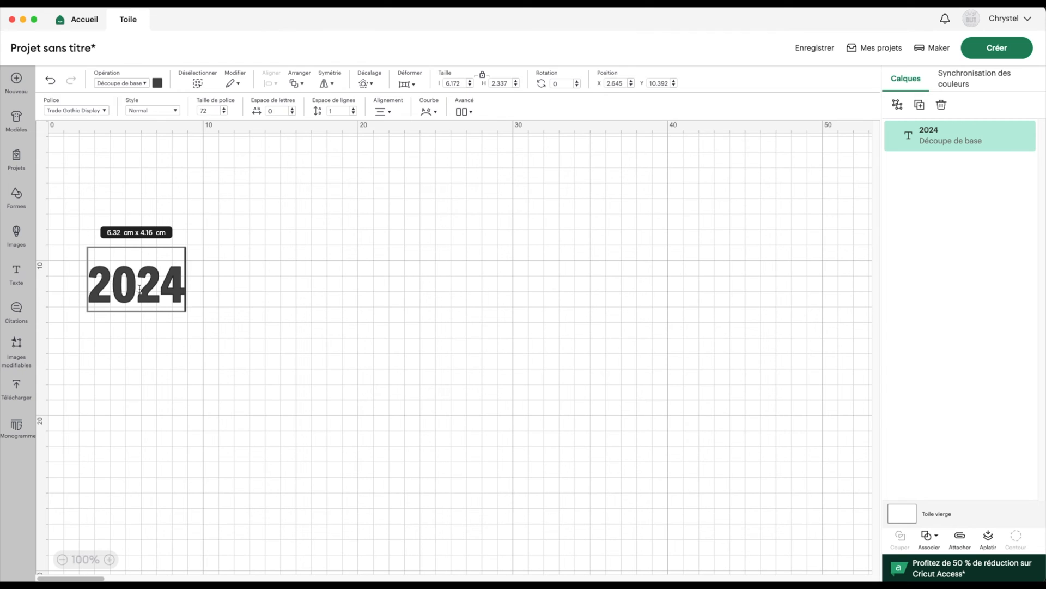
Search fonts for 'rubb' and apply Rubber Ducky to the 2024 text
{"action": "left_click", "coordinate": [105, 112]}
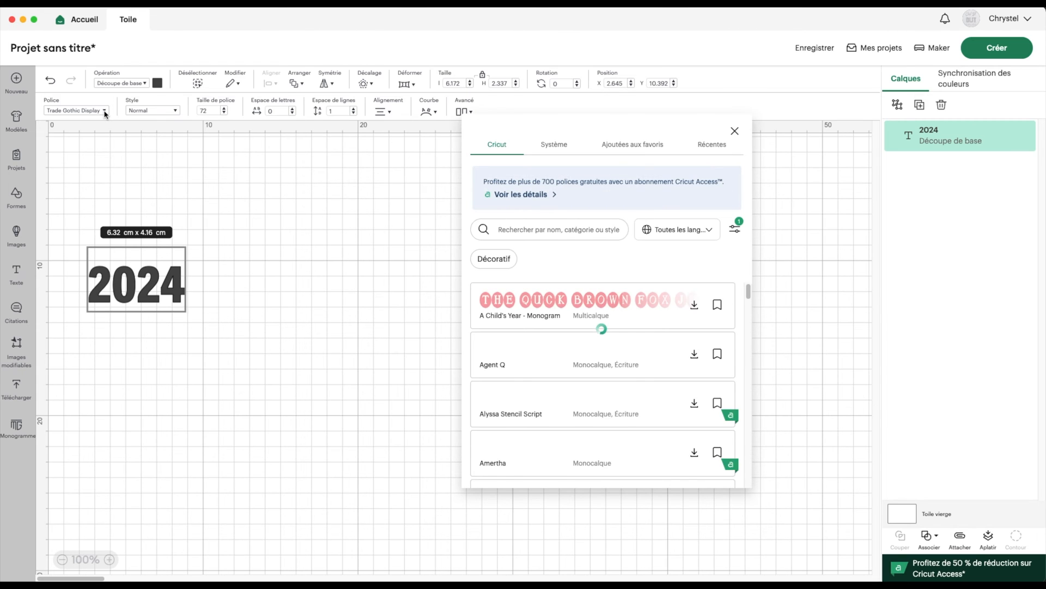
{"action": "left_click", "coordinate": [735, 227]}
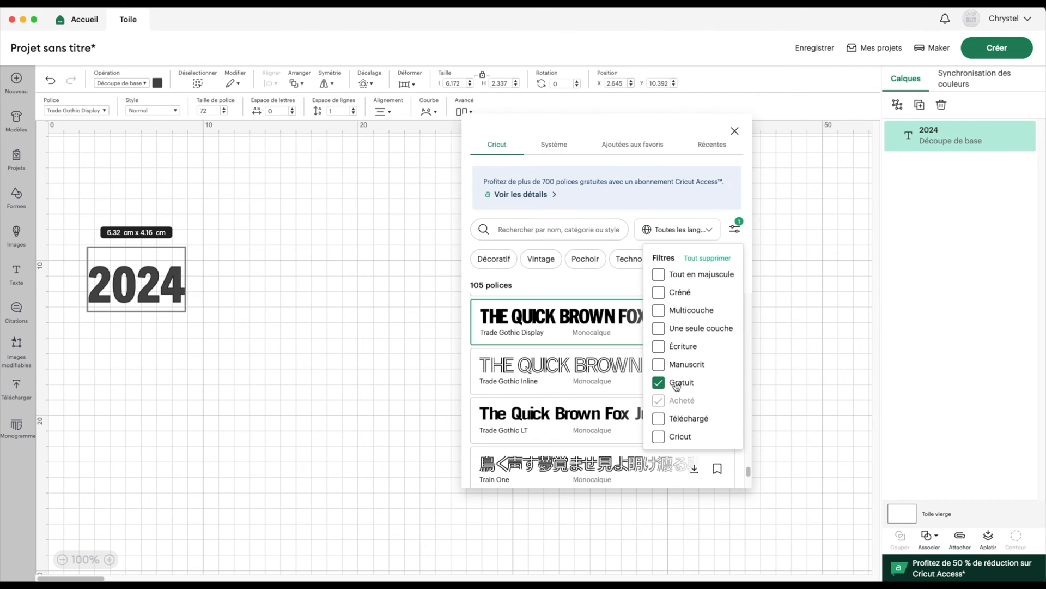
{"action": "left_click", "coordinate": [734, 227]}
{"action": "left_click", "coordinate": [516, 229]}
{"action": "type", "text": "rubb"}
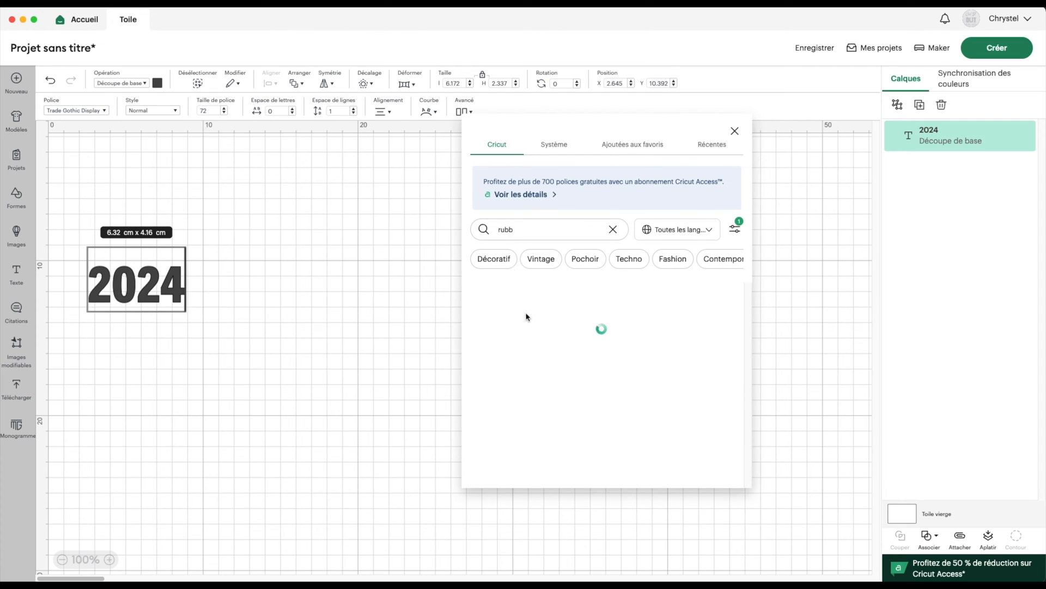
{"action": "left_click", "coordinate": [689, 312]}
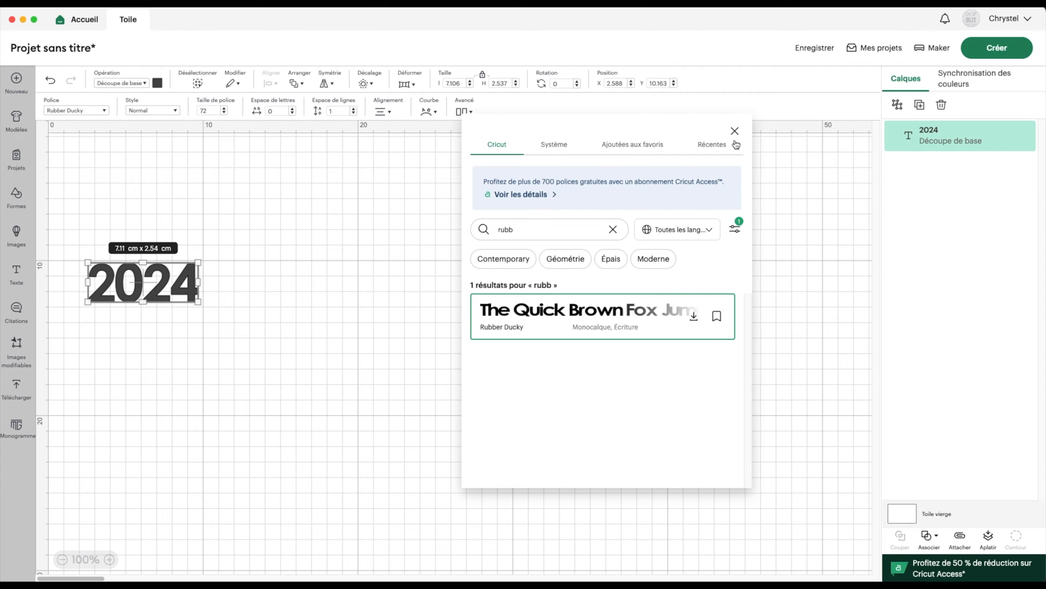
Browse the Système fonts list, then close the font panel
{"action": "left_click", "coordinate": [554, 144]}
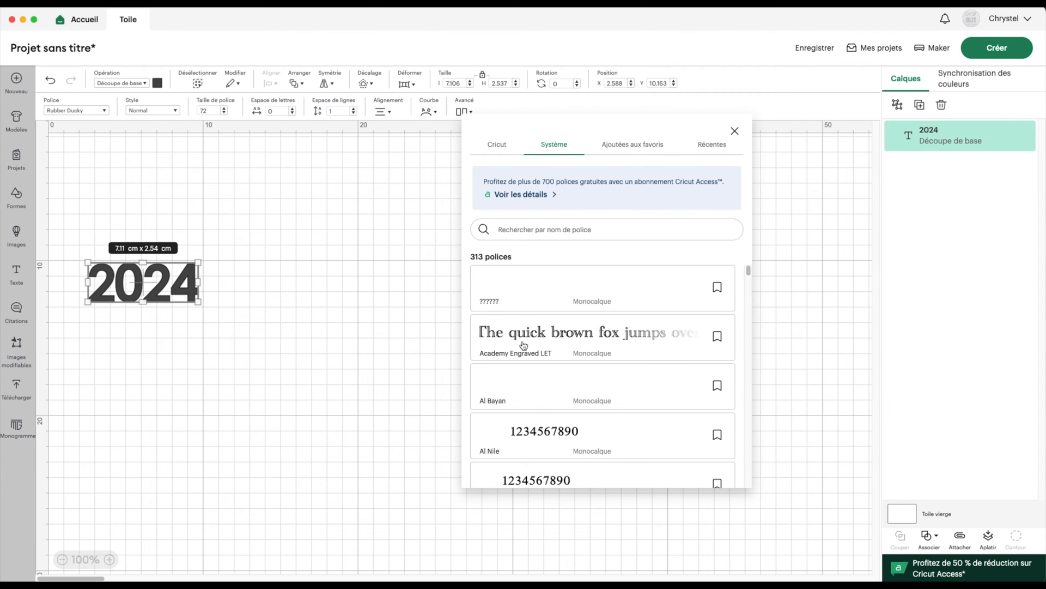
{"action": "scroll", "coordinate": [535, 423], "scroll_direction": "down", "scroll_amount": 8}
{"action": "scroll", "coordinate": [537, 419], "scroll_direction": "down", "scroll_amount": 6}
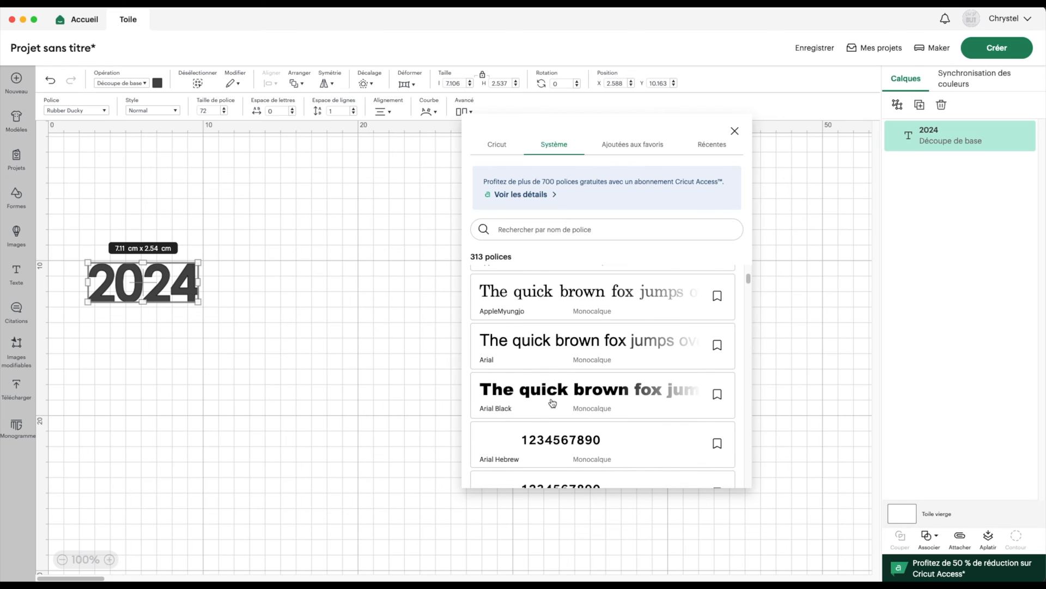
{"action": "left_click", "coordinate": [730, 133]}
Centre the 2024 text, set its height to 3 cm (8.4 × 3 cm), and shift it up-left
{"action": "left_click_drag", "start_coordinate": [176, 290], "coordinate": [469, 285]}
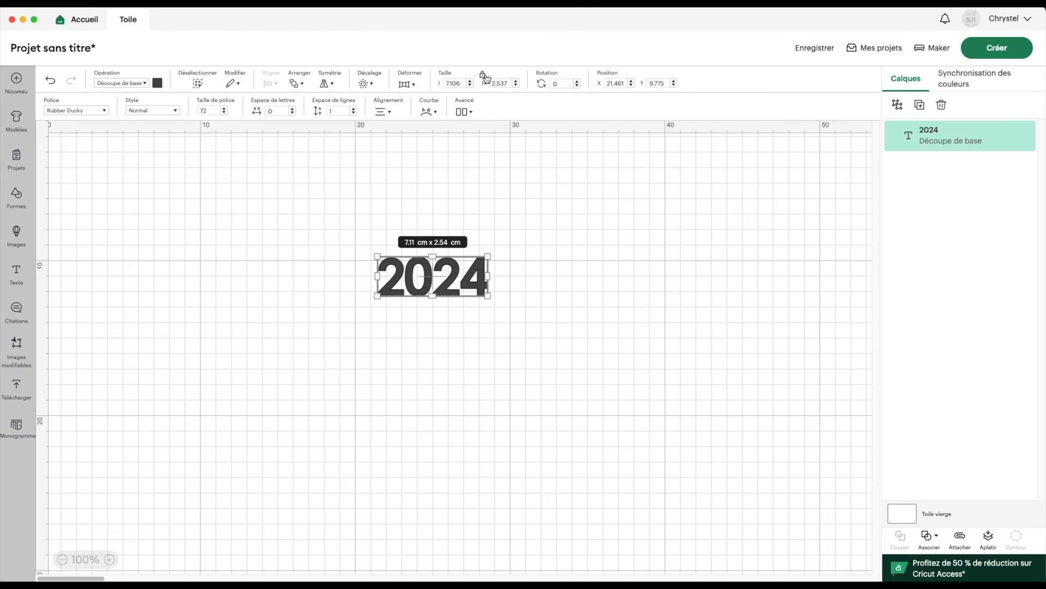
{"action": "left_click", "coordinate": [499, 83]}
{"action": "type", "text": "3"}
{"action": "key", "text": "Return"}
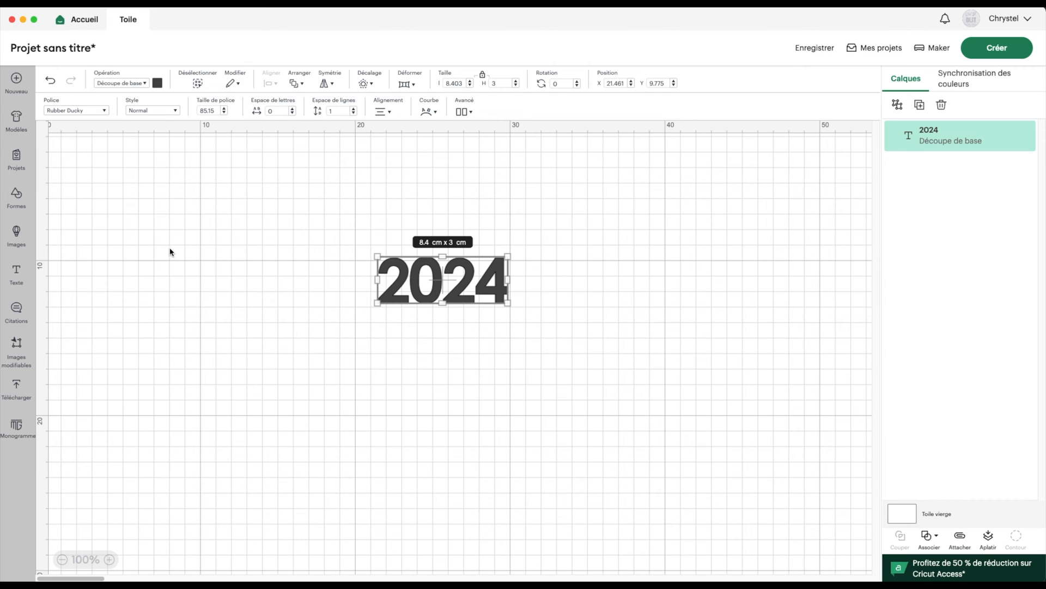
{"action": "left_click_drag", "start_coordinate": [418, 282], "coordinate": [369, 225]}
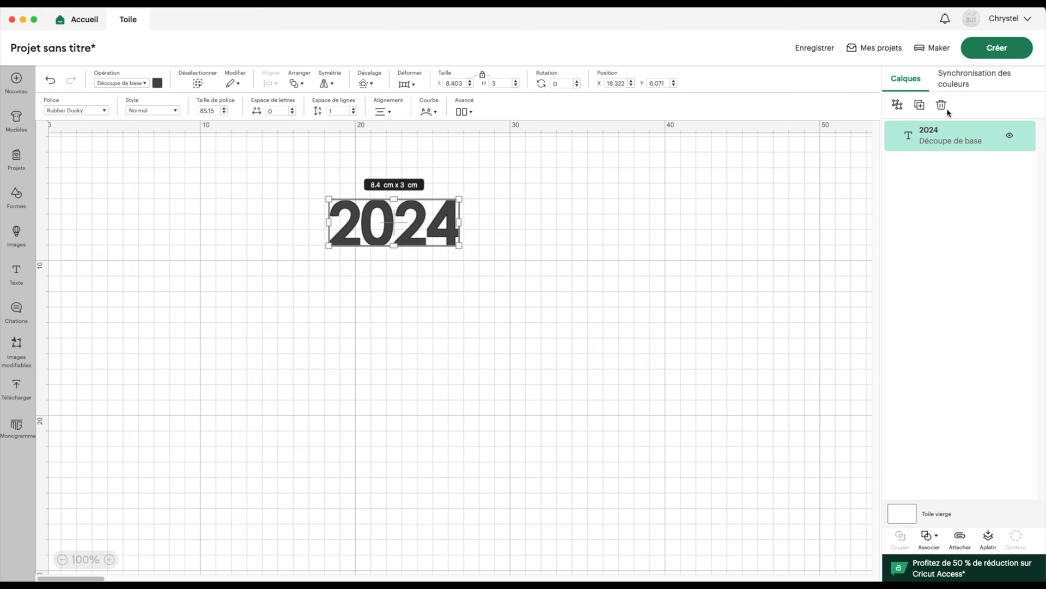
Duplicate 2024, flip the copy on the horizontal axis, and place it below the original
{"action": "left_click", "coordinate": [919, 106]}
{"action": "left_click", "coordinate": [333, 84]}
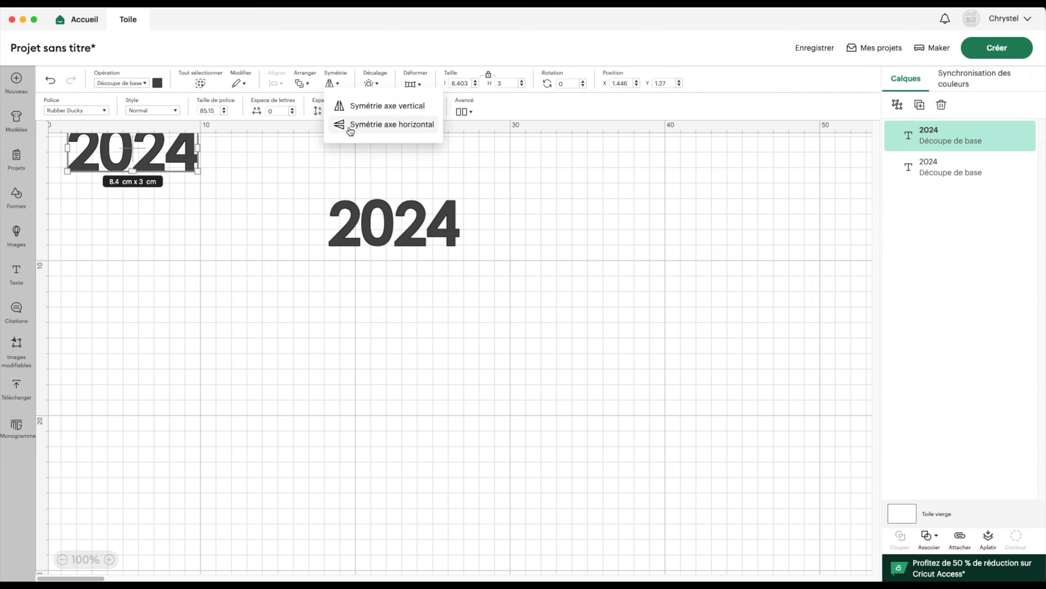
{"action": "left_click", "coordinate": [350, 124]}
{"action": "left_click_drag", "start_coordinate": [185, 180], "coordinate": [417, 306]}
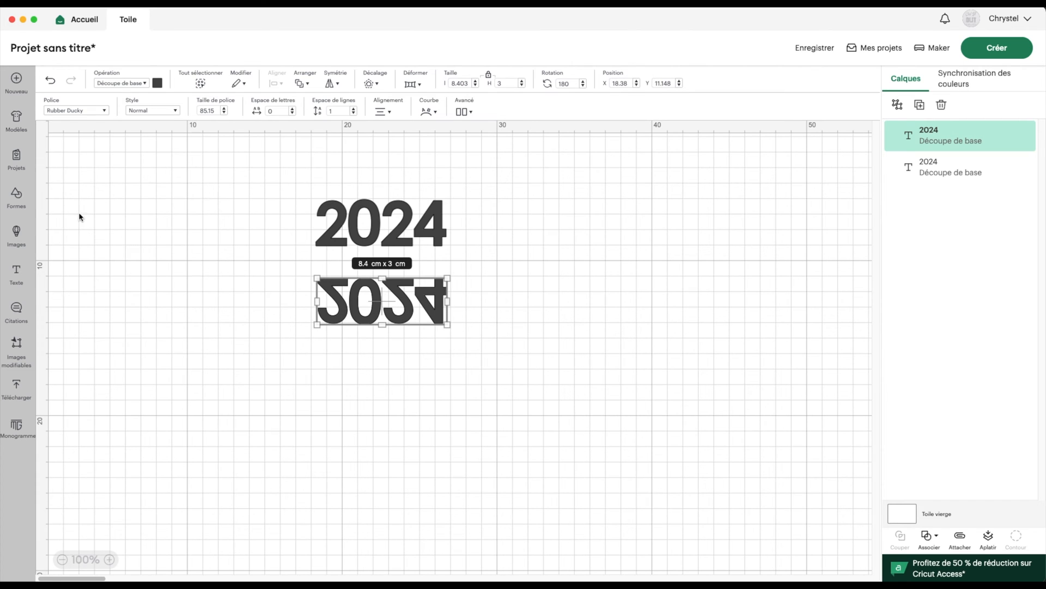
Insert a square from Formes and place it left of the 2024 texts
{"action": "left_click", "coordinate": [16, 199]}
{"action": "left_click", "coordinate": [163, 261]}
{"action": "left_click_drag", "start_coordinate": [111, 181], "coordinate": [264, 269]}
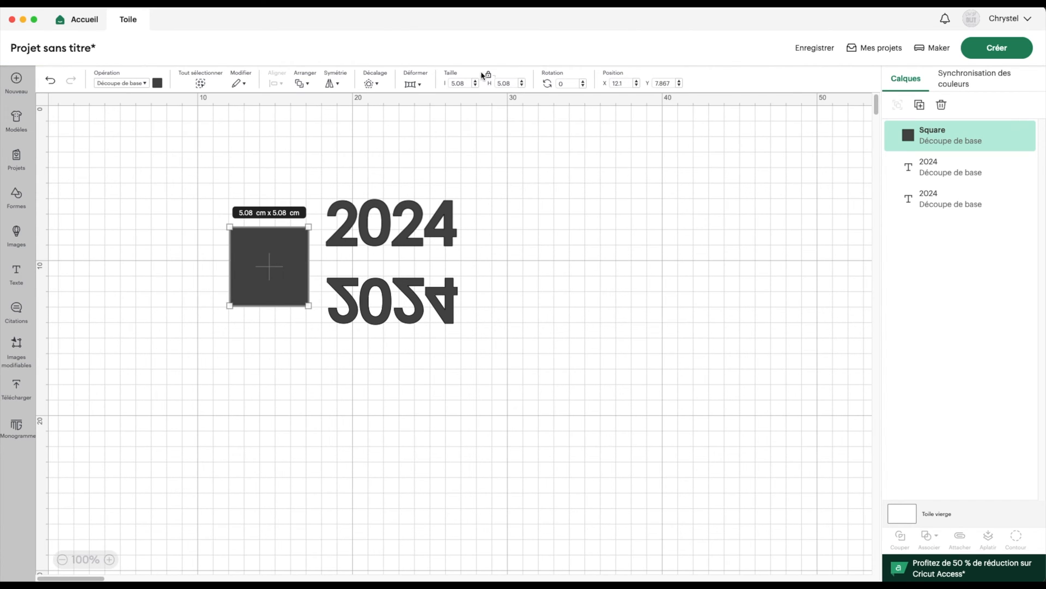
Unlock proportions and set the square's height to 2 cm, making a 5.08 × 2 cm band
{"action": "left_click", "coordinate": [488, 75]}
{"action": "left_click_drag", "start_coordinate": [510, 83], "coordinate": [493, 83]}
{"action": "type", "text": "2"}
{"action": "left_click", "coordinate": [465, 83]}
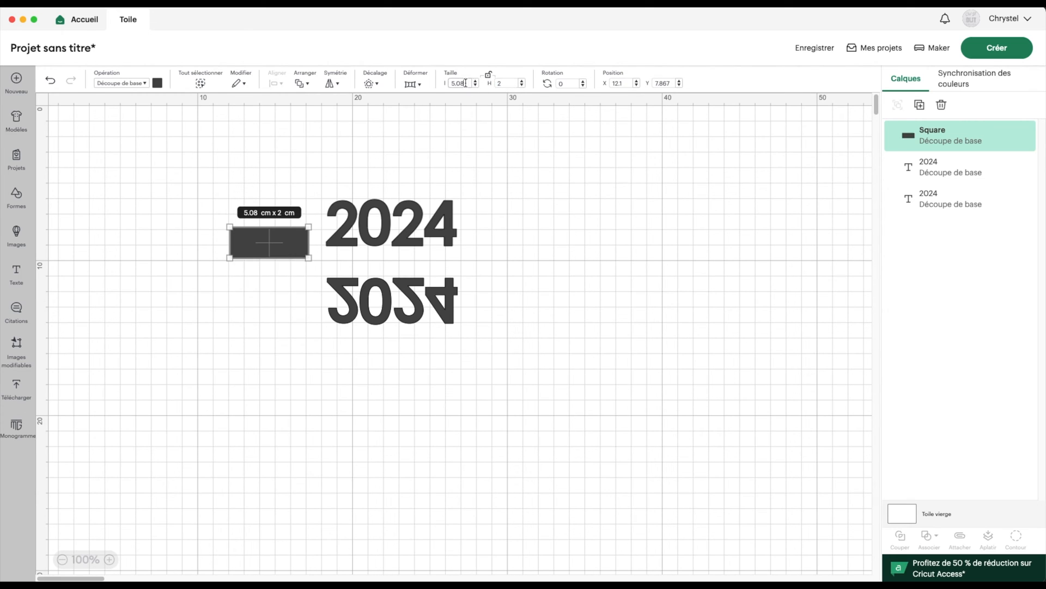
{"action": "left_click", "coordinate": [414, 242]}
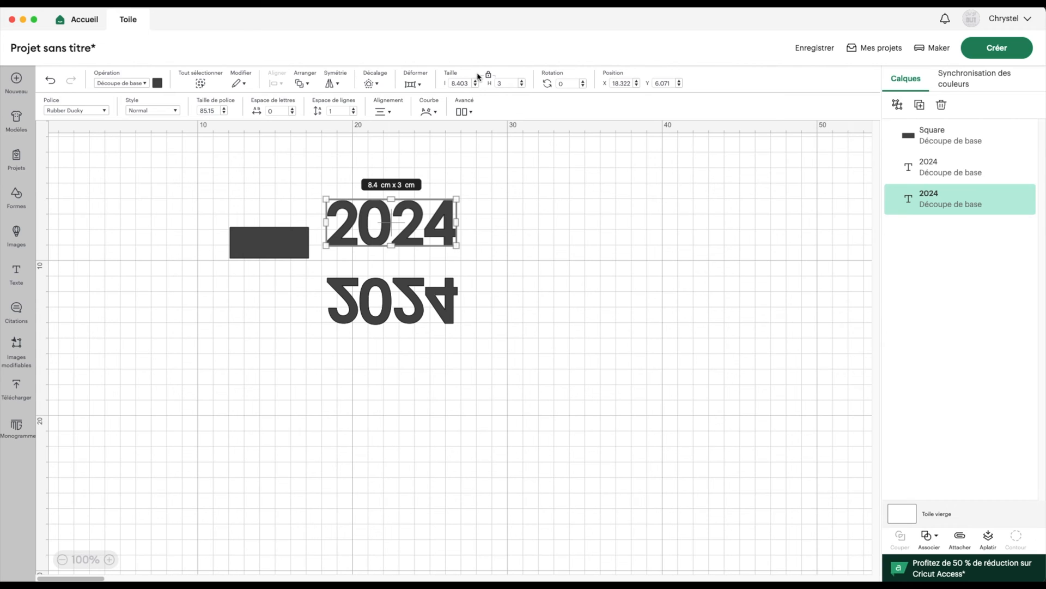
Widen the band to 8.4 cm and move it below the mirrored 2024
{"action": "left_click", "coordinate": [299, 238]}
{"action": "double_click", "coordinate": [463, 83]}
{"action": "type", "text": "8"}
{"action": "key", "text": "Return"}
{"action": "left_click_drag", "start_coordinate": [285, 240], "coordinate": [378, 386]}
Colour both 2024 texts and the band white, then deselect
{"action": "left_click_drag", "start_coordinate": [294, 148], "coordinate": [383, 437]}
{"action": "left_click", "coordinate": [157, 82]}
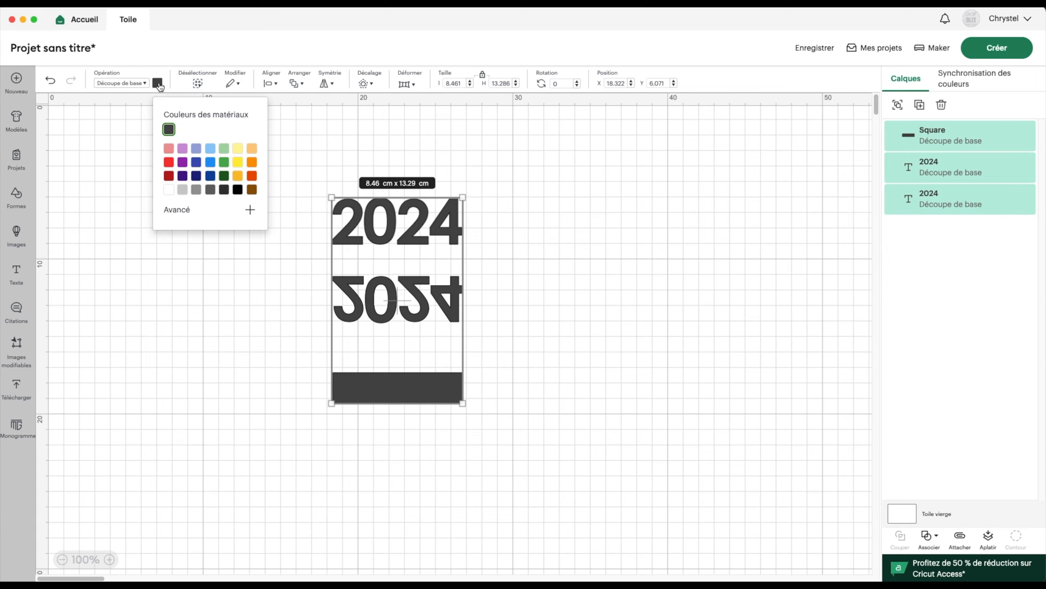
{"action": "left_click", "coordinate": [169, 190]}
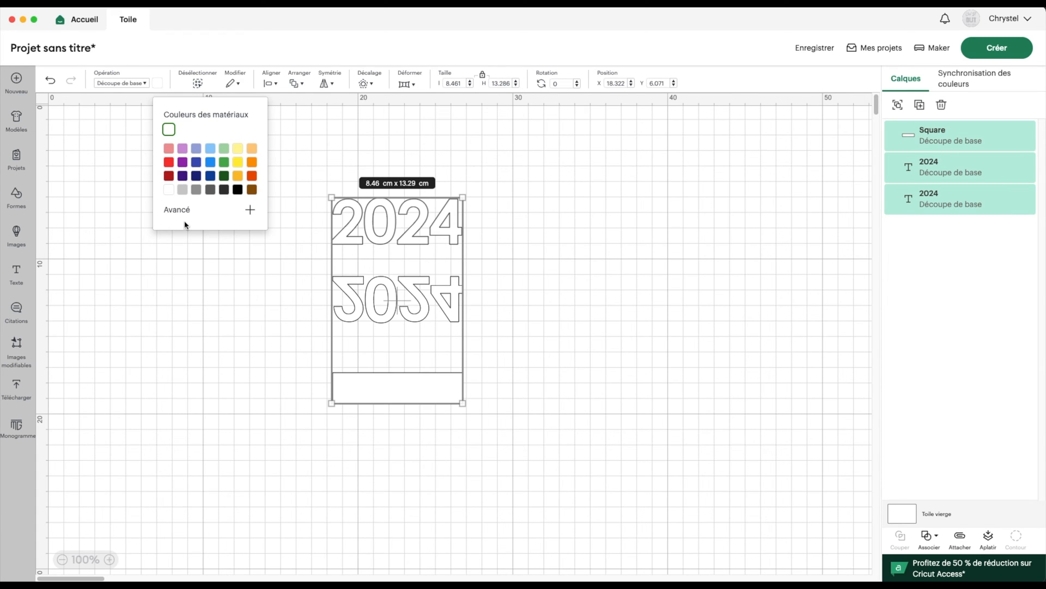
{"action": "left_click", "coordinate": [579, 299]}
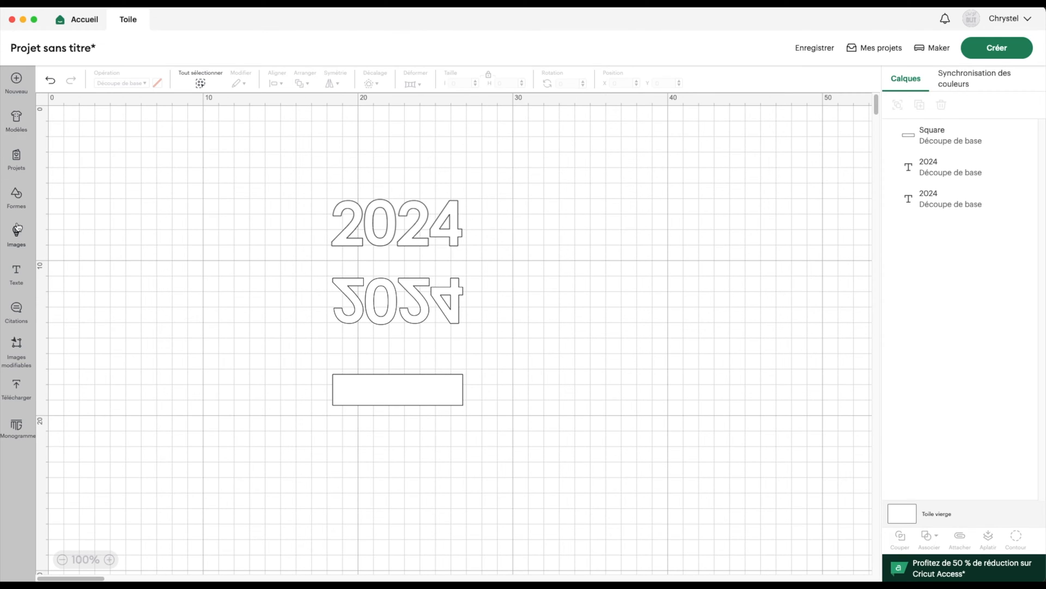
{"action": "left_click", "coordinate": [18, 194]}
Add a horizontal 8.403 cm score line, top-aligned and horizontally centred on the band
{"action": "left_click", "coordinate": [62, 134]}
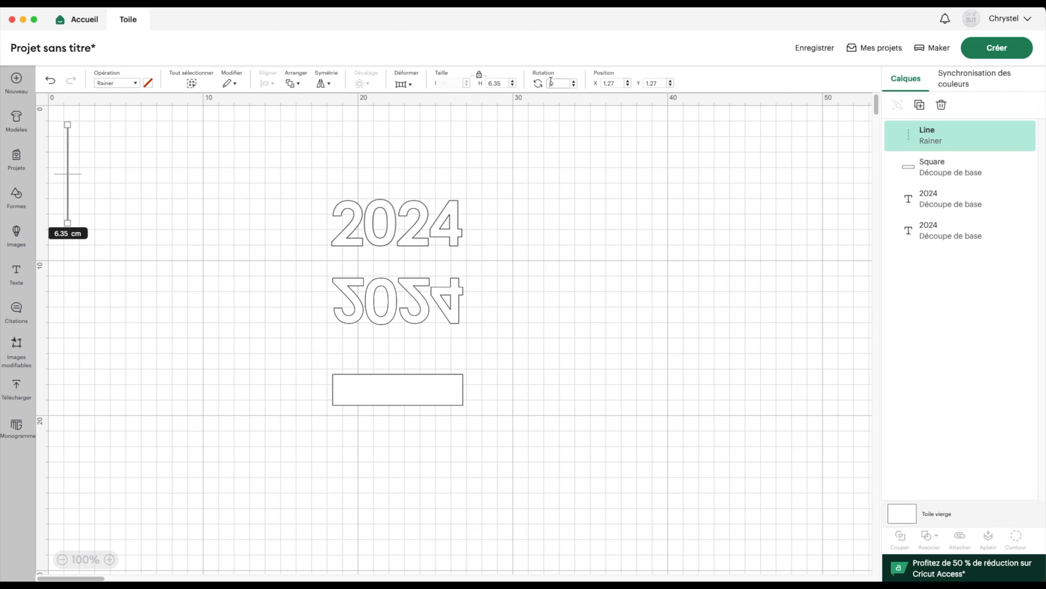
{"action": "key", "text": "Return"}
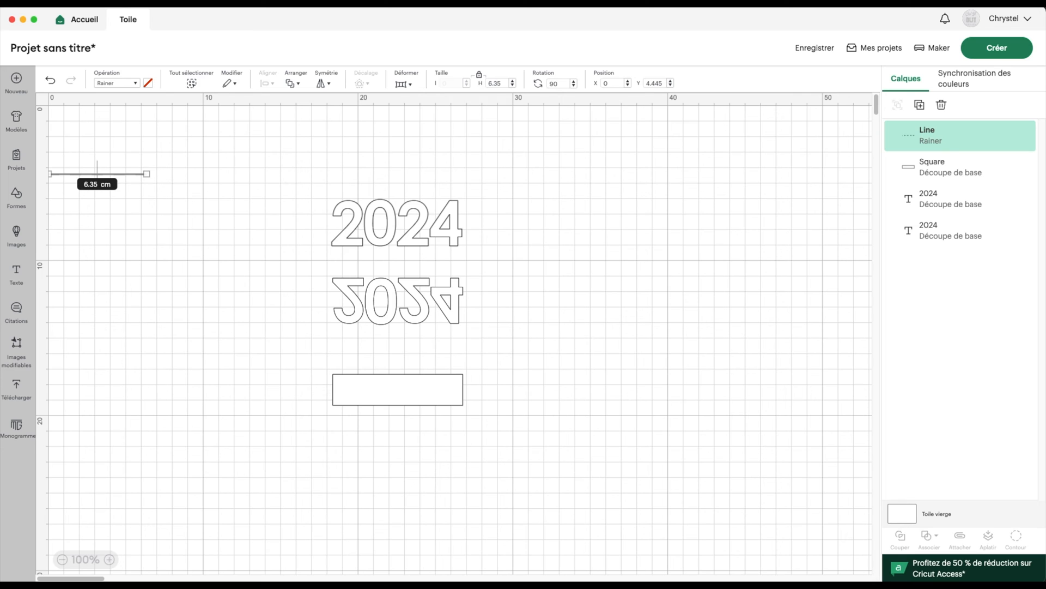
{"action": "left_click", "coordinate": [495, 83]}
{"action": "type", "text": "8.403"}
{"action": "key", "text": "Return"}
{"action": "left_click_drag", "start_coordinate": [145, 177], "coordinate": [432, 381]}
{"action": "left_click_drag", "start_coordinate": [322, 360], "coordinate": [358, 393]}
{"action": "left_click", "coordinate": [265, 82]}
{"action": "left_click", "coordinate": [334, 181]}
{"action": "left_click", "coordinate": [267, 82]}
{"action": "left_click", "coordinate": [318, 141]}
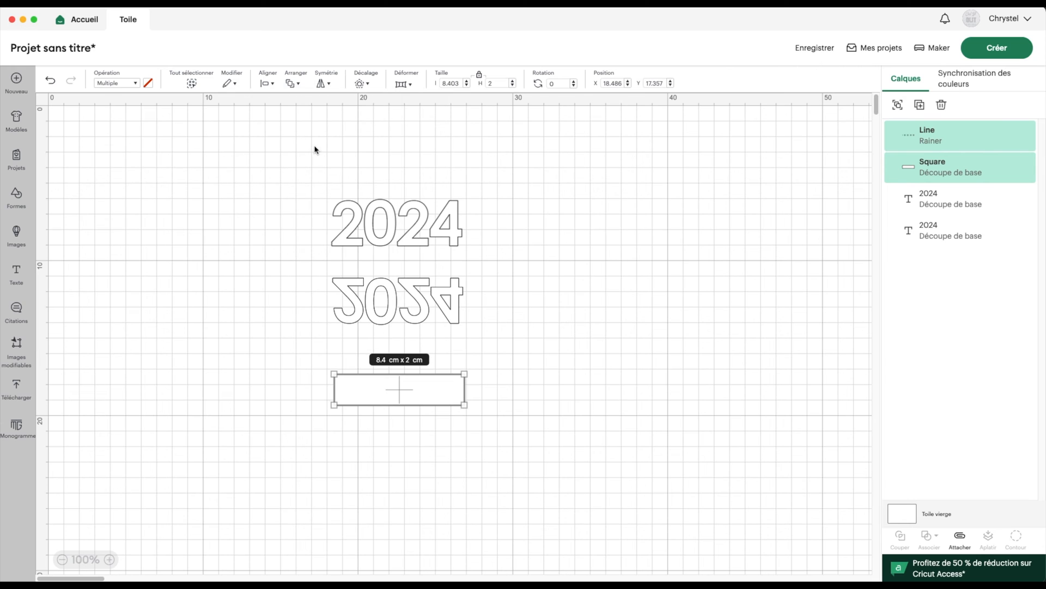
Duplicate the score line and place the copy below the band
{"action": "left_click", "coordinate": [922, 130]}
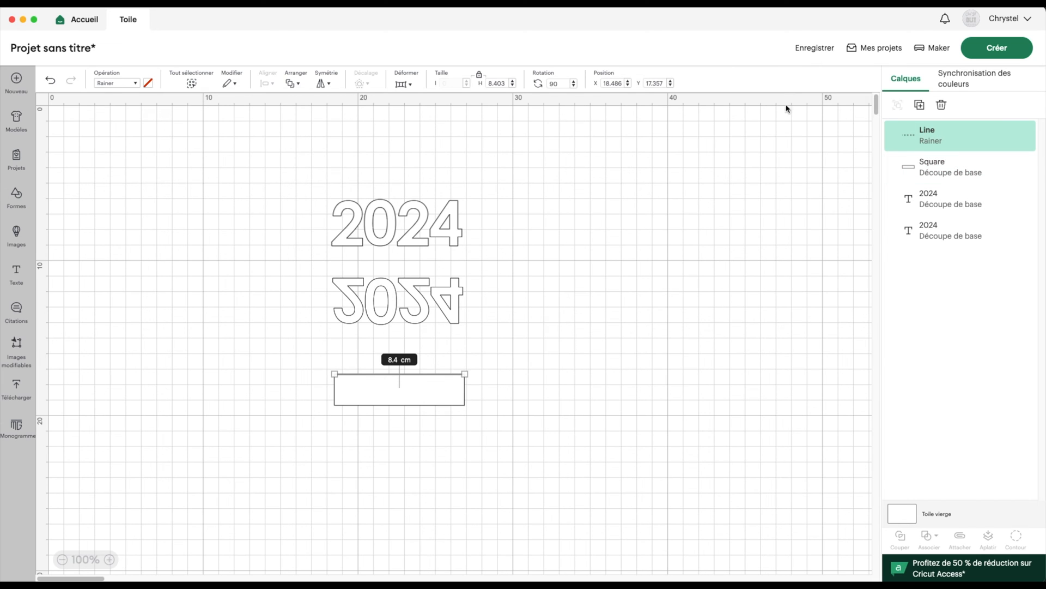
{"action": "left_click", "coordinate": [919, 105]}
{"action": "left_click_drag", "start_coordinate": [162, 149], "coordinate": [261, 421]}
{"action": "left_click_drag", "start_coordinate": [310, 338], "coordinate": [352, 398]}
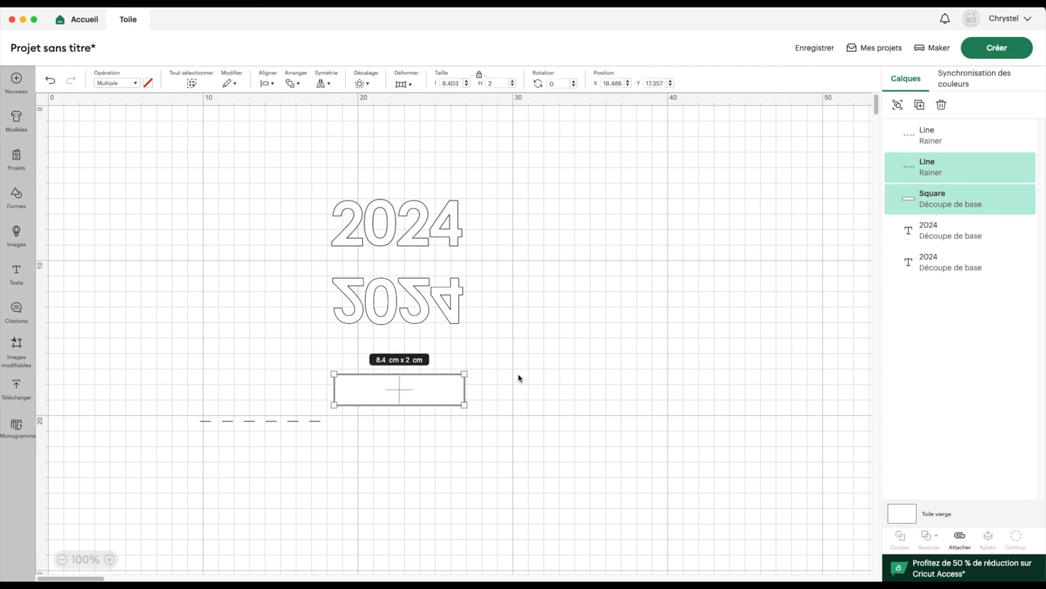
Group the first line with the band, align the second line to the band's bottom, and add it to the group
{"action": "left_click", "coordinate": [898, 105]}
{"action": "left_click_drag", "start_coordinate": [247, 379], "coordinate": [378, 441]}
{"action": "left_click", "coordinate": [267, 83]}
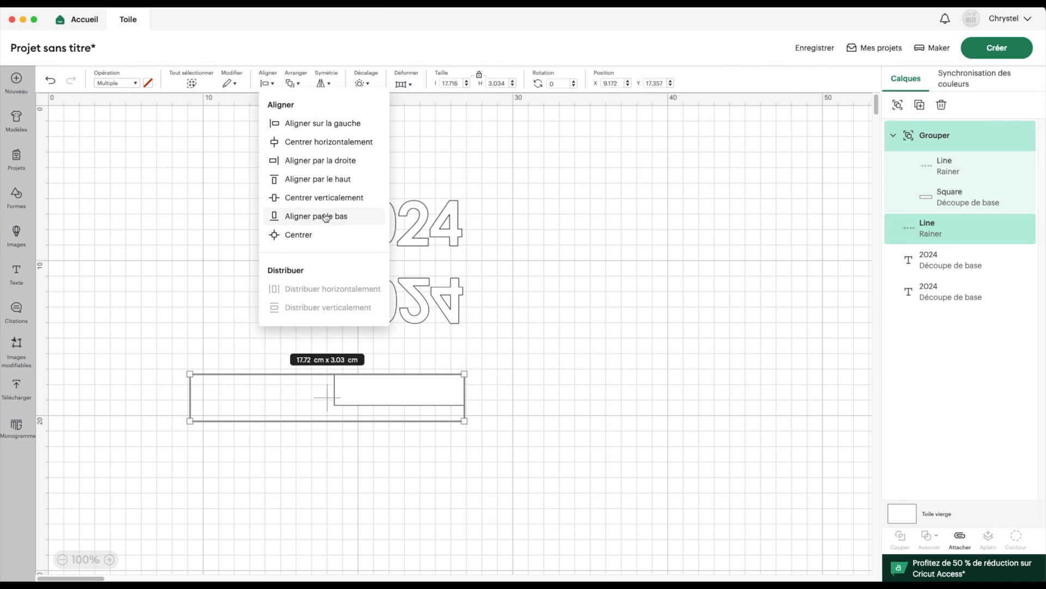
{"action": "left_click", "coordinate": [311, 141]}
{"action": "left_click", "coordinate": [270, 90]}
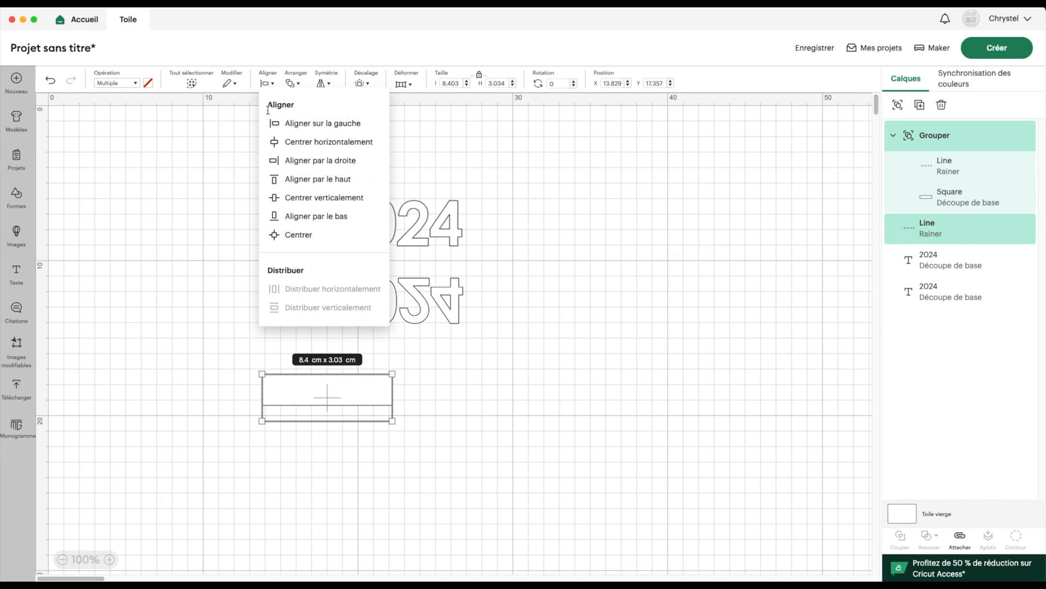
{"action": "left_click", "coordinate": [297, 214]}
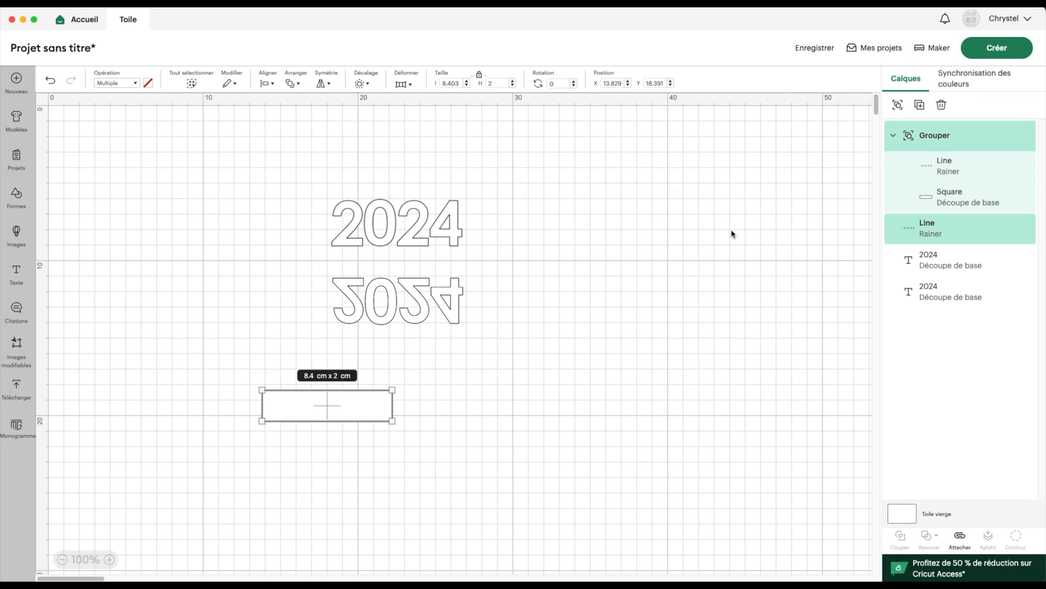
{"action": "left_click", "coordinate": [934, 231]}
{"action": "left_click_drag", "start_coordinate": [934, 231], "coordinate": [909, 154]}
Move the band group between the two 2024 texts
{"action": "left_click", "coordinate": [923, 133]}
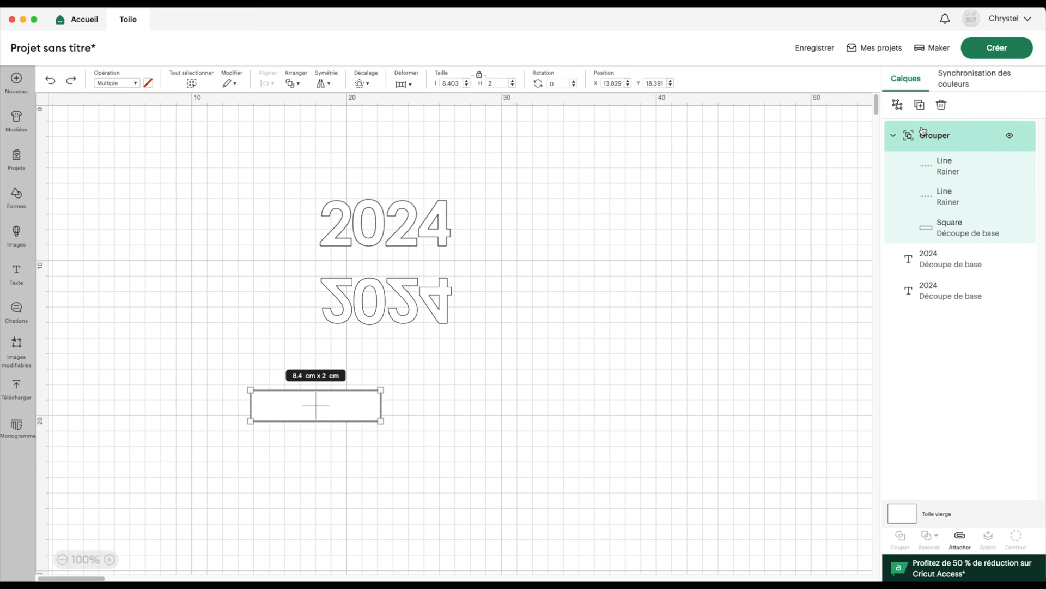
{"action": "scroll", "coordinate": [436, 370], "scroll_direction": "down", "scroll_amount": 1}
{"action": "left_click_drag", "start_coordinate": [337, 403], "coordinate": [402, 263]}
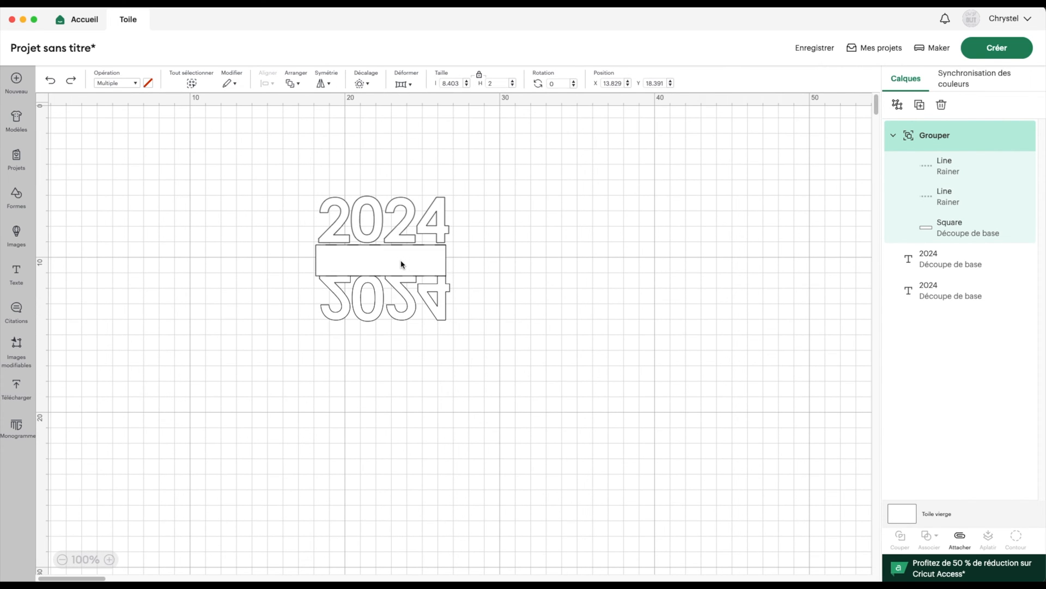
{"action": "left_click", "coordinate": [528, 262]}
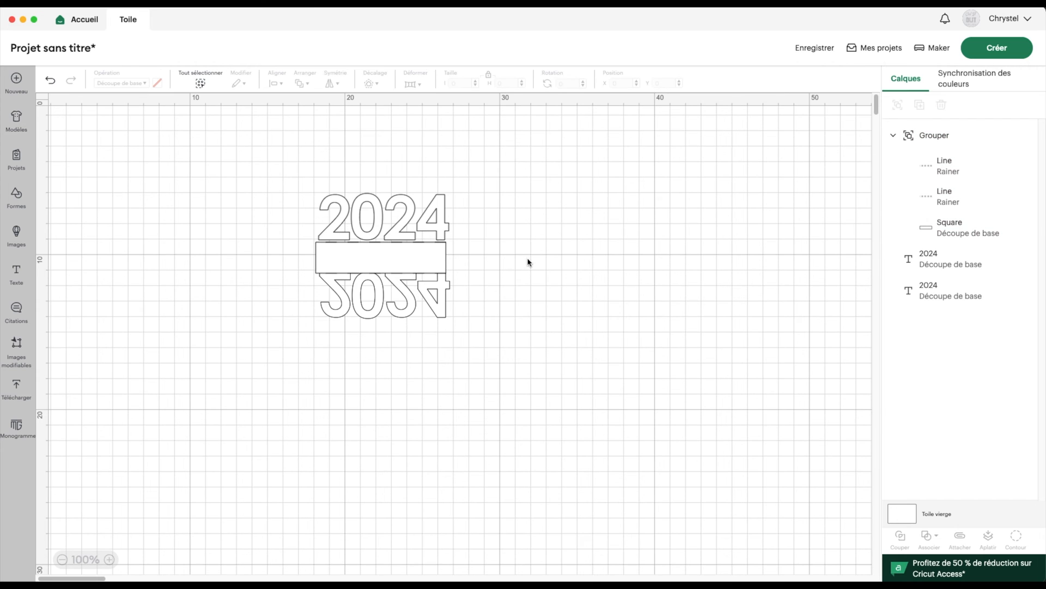
Zoom in and nudge the mirrored and upright 2024 texts snug against the band
{"action": "left_click", "coordinate": [109, 559]}
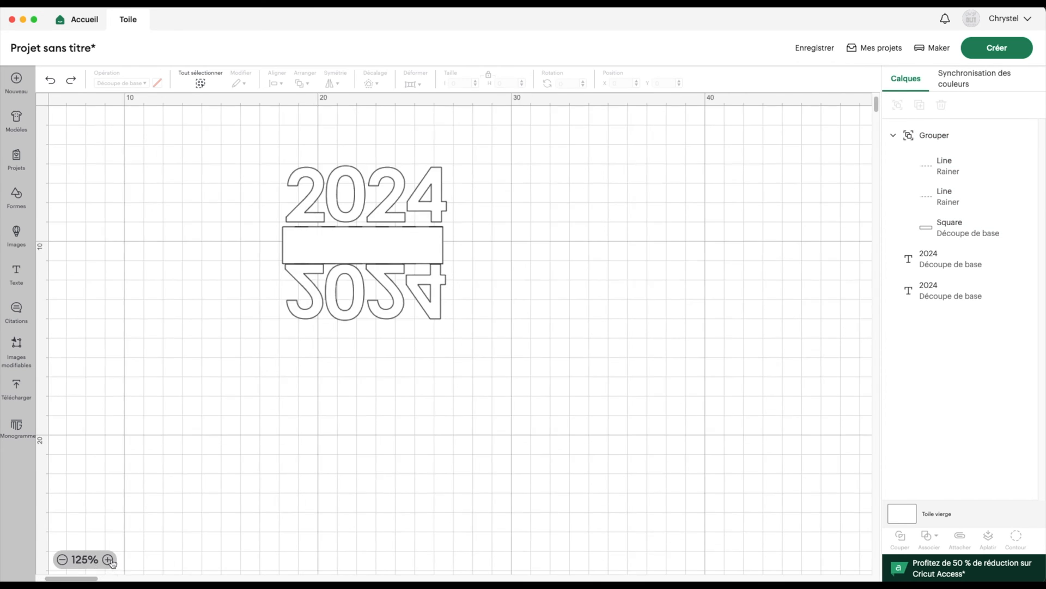
{"action": "left_click", "coordinate": [109, 559]}
{"action": "left_click", "coordinate": [110, 559]}
{"action": "scroll", "coordinate": [128, 401], "scroll_direction": "up", "scroll_amount": 5}
{"action": "scroll", "coordinate": [128, 402], "scroll_direction": "left", "scroll_amount": 5}
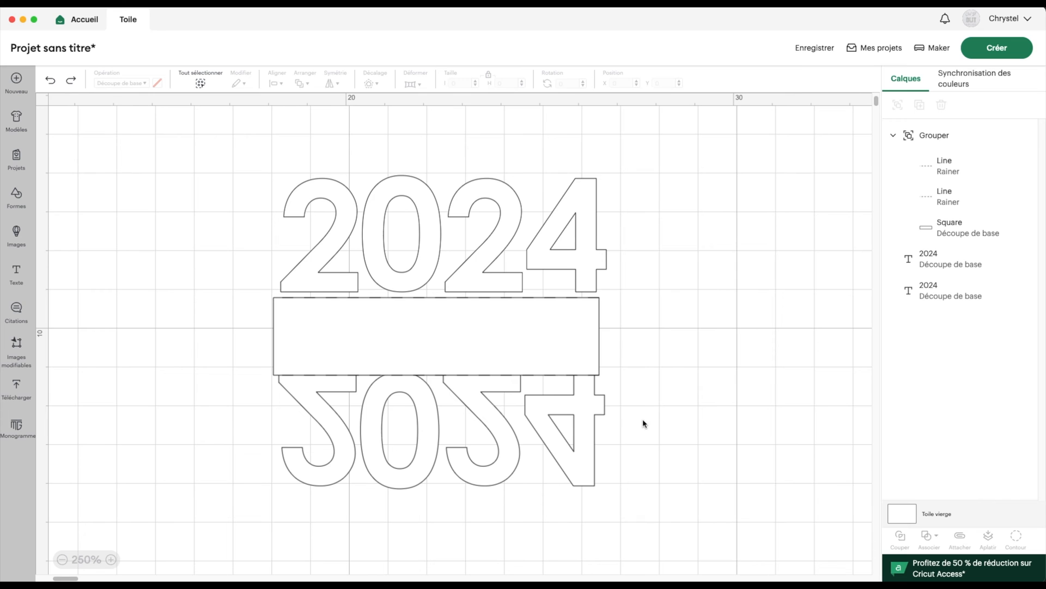
{"action": "mouse_move", "coordinate": [406, 387]}
{"action": "left_mouse_down"}
{"action": "mouse_move", "coordinate": [404, 400]}
{"action": "mouse_move", "coordinate": [417, 398]}
{"action": "left_mouse_up"}
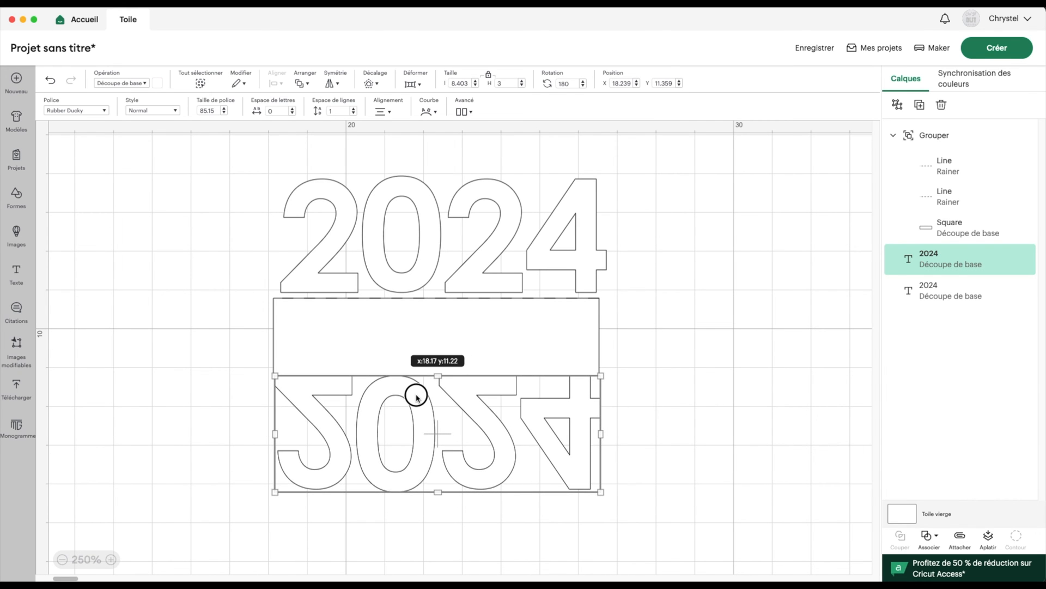
{"action": "left_click", "coordinate": [795, 399]}
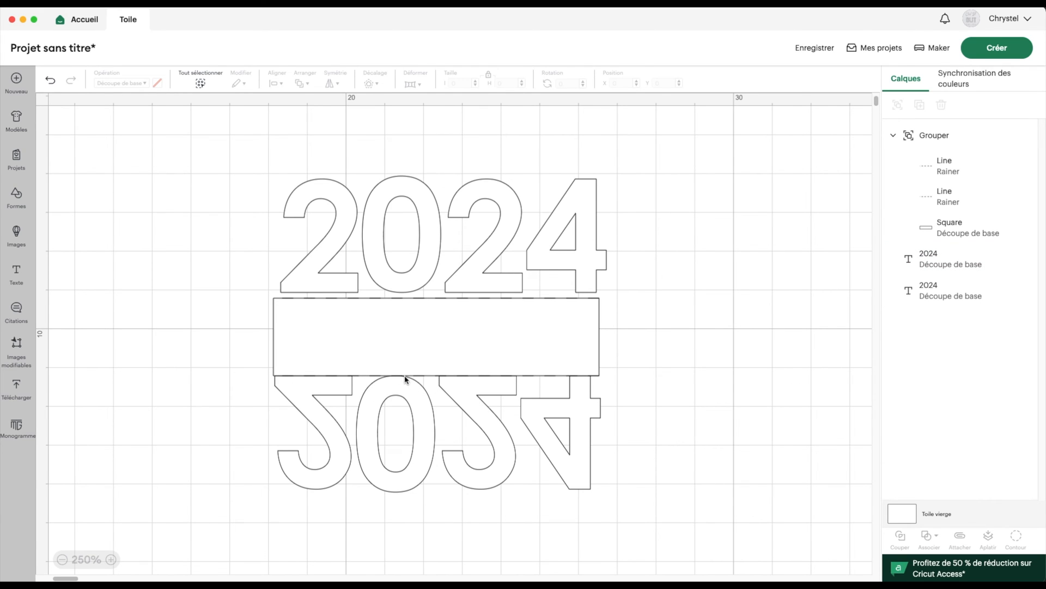
{"action": "left_click_drag", "start_coordinate": [399, 390], "coordinate": [399, 389]}
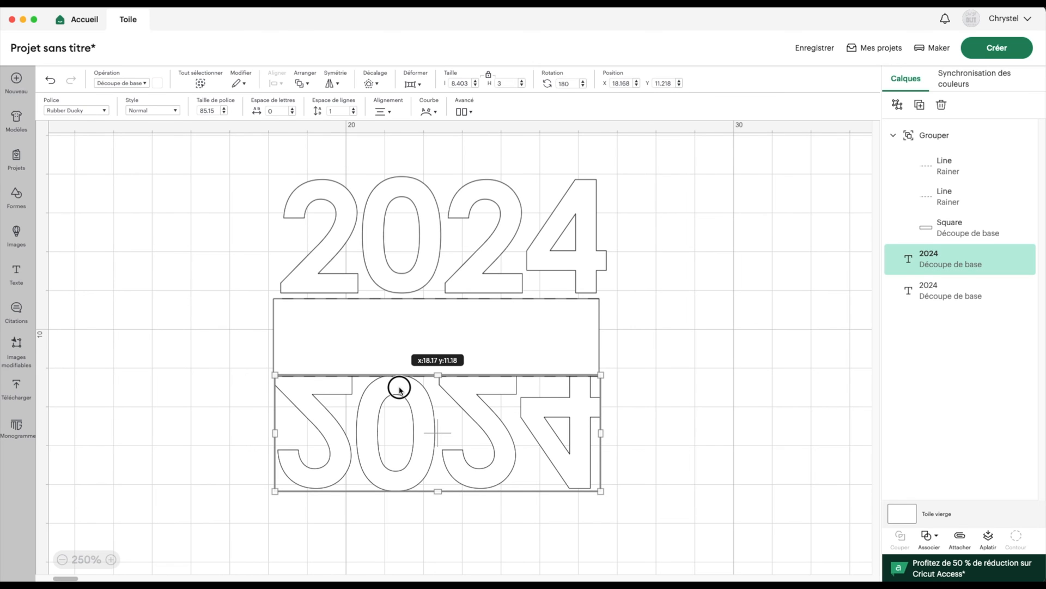
{"action": "left_click", "coordinate": [227, 377]}
{"action": "left_click_drag", "start_coordinate": [336, 248], "coordinate": [332, 255]}
{"action": "left_click", "coordinate": [213, 308]}
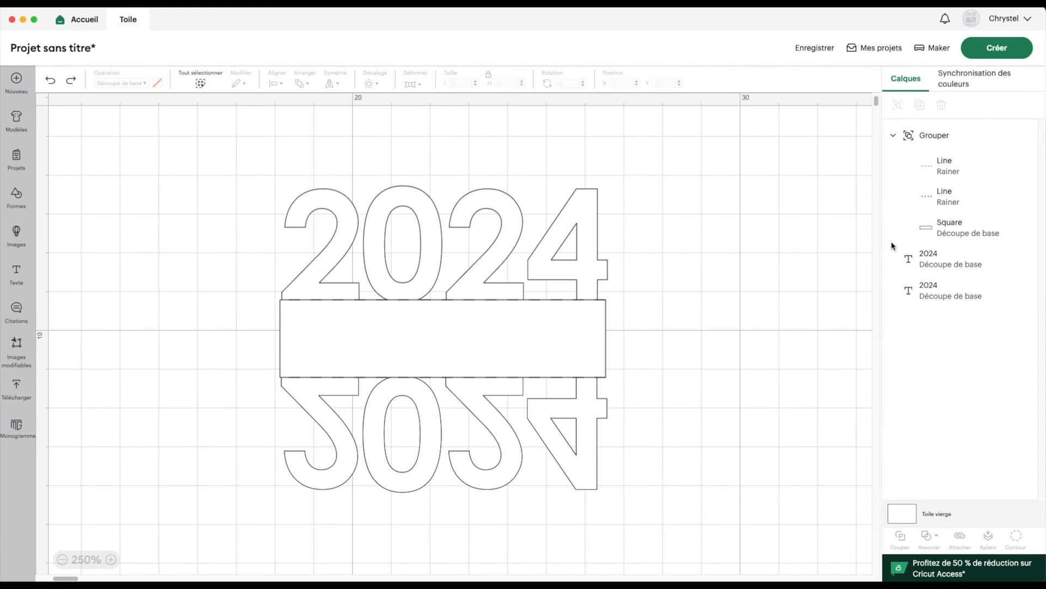
Centre the two 2024 texts horizontally, group them, and centre the group on the band group
{"action": "left_click", "coordinate": [943, 259]}
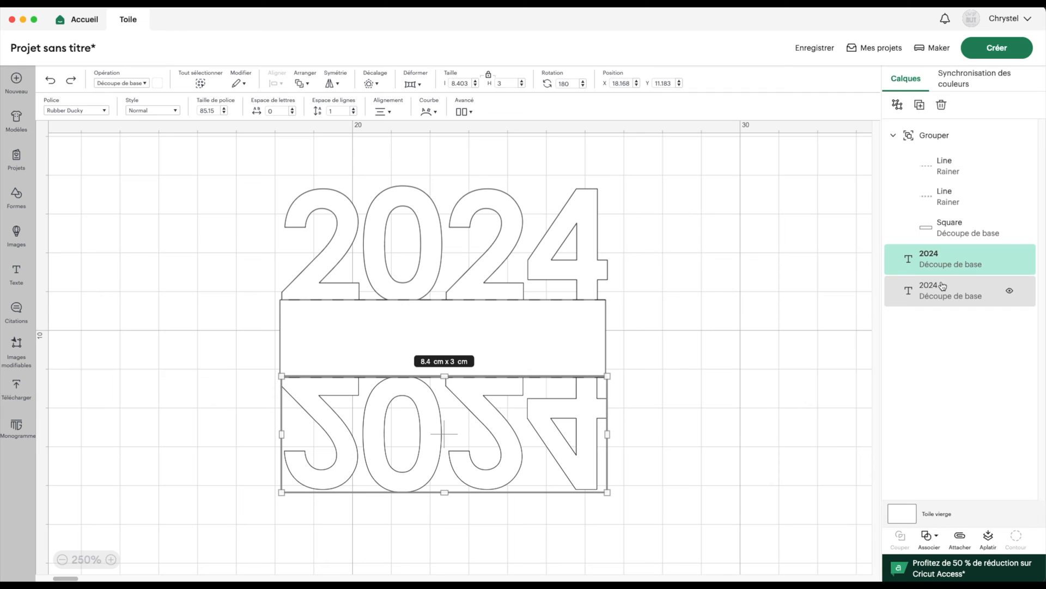
{"action": "left_click", "coordinate": [943, 286], "text": "shift"}
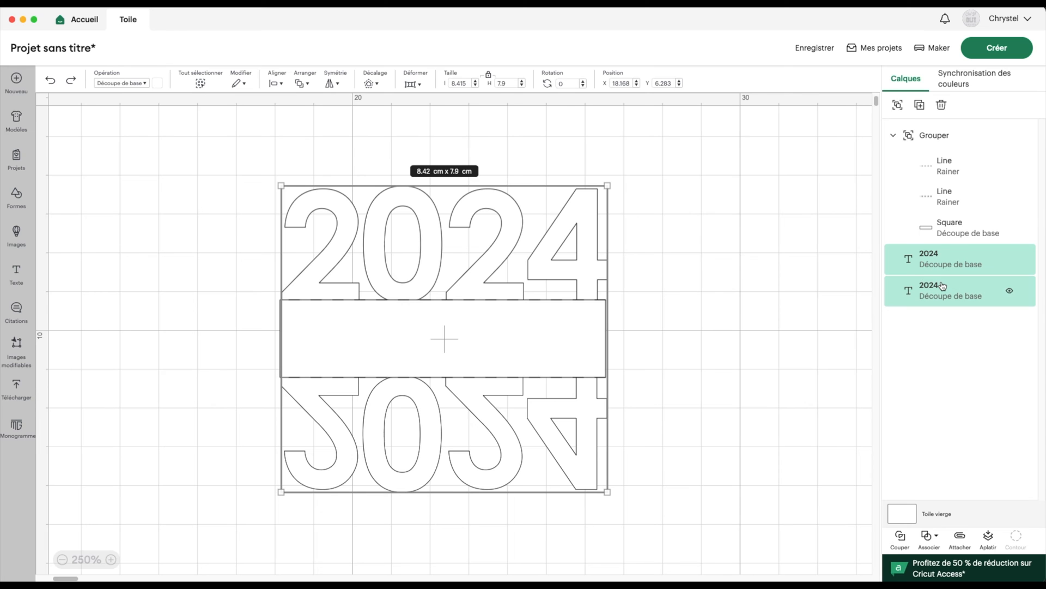
{"action": "left_click", "coordinate": [280, 84]}
{"action": "left_click", "coordinate": [322, 141]}
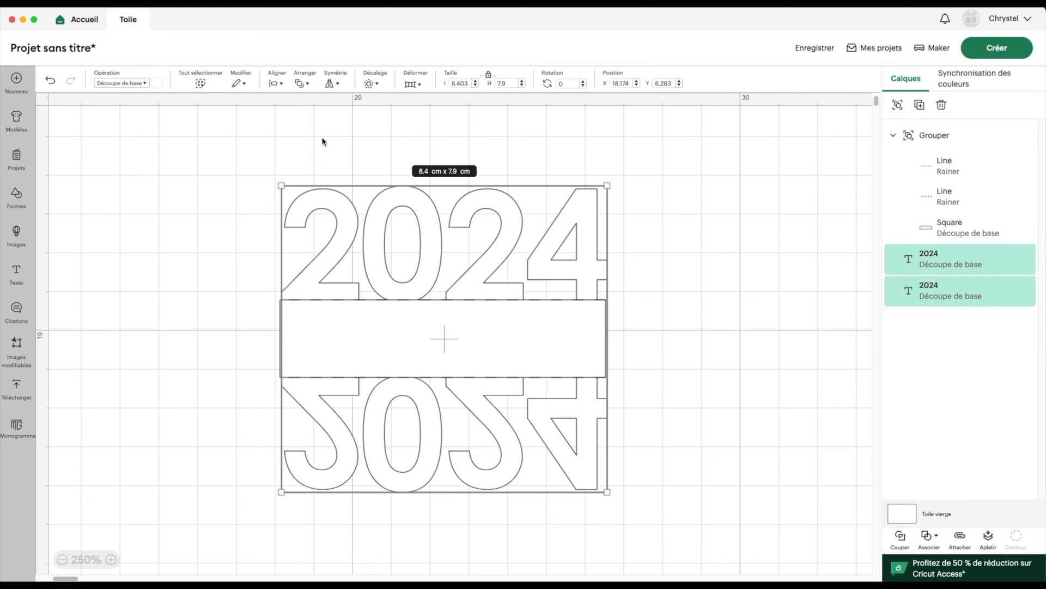
{"action": "left_click", "coordinate": [897, 104]}
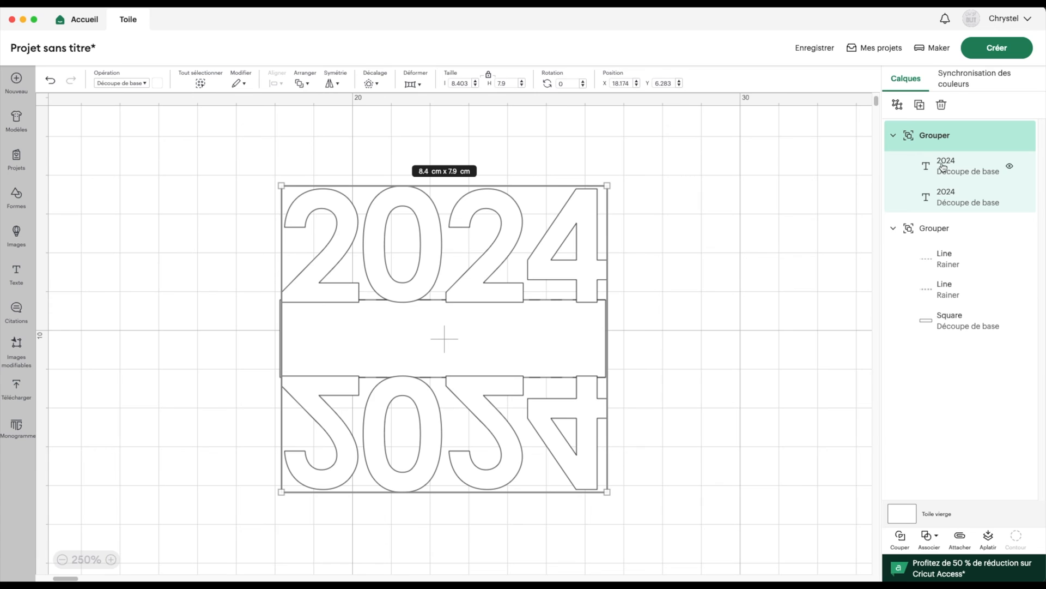
{"action": "left_click", "coordinate": [933, 231], "text": "shift"}
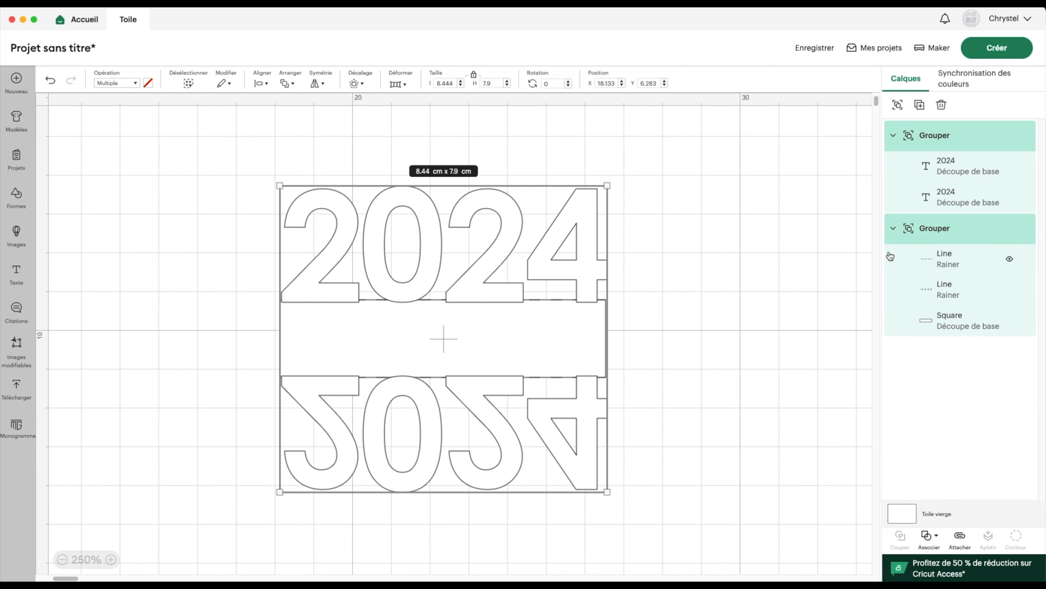
{"action": "left_click", "coordinate": [262, 83]}
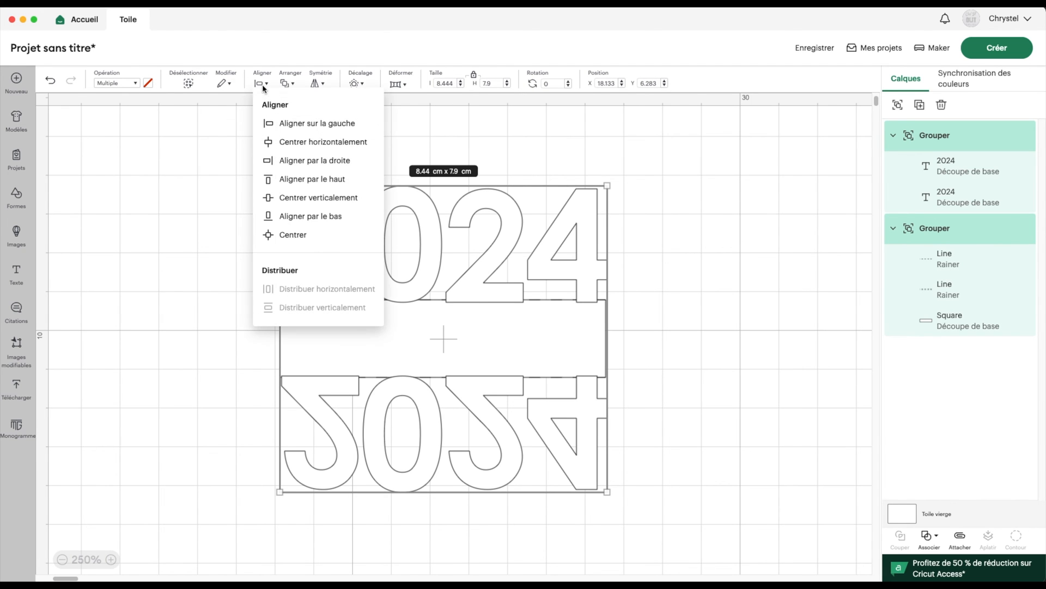
{"action": "left_click", "coordinate": [274, 235]}
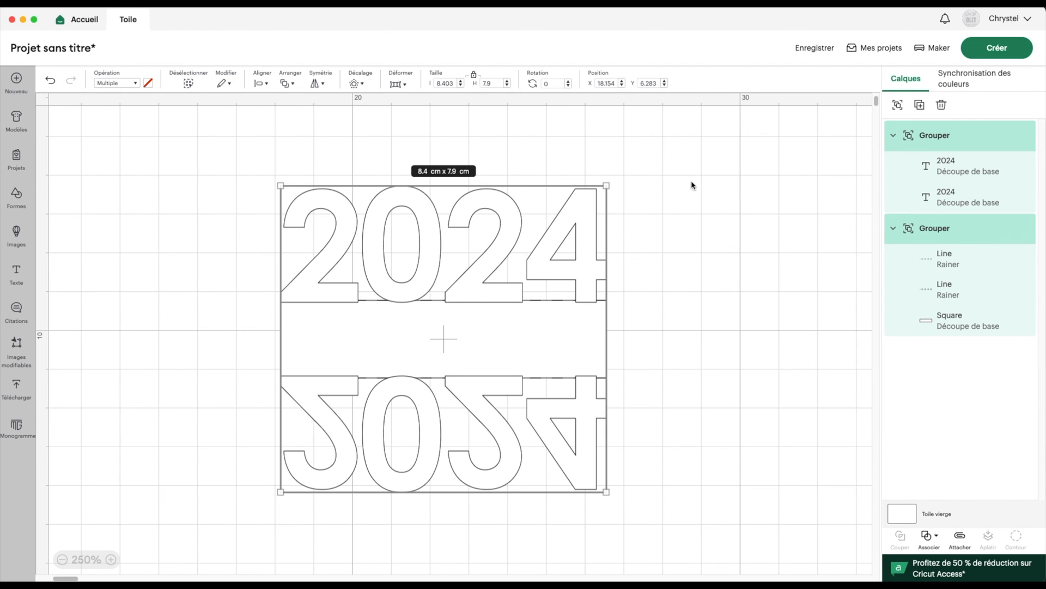
{"action": "left_click", "coordinate": [933, 140]}
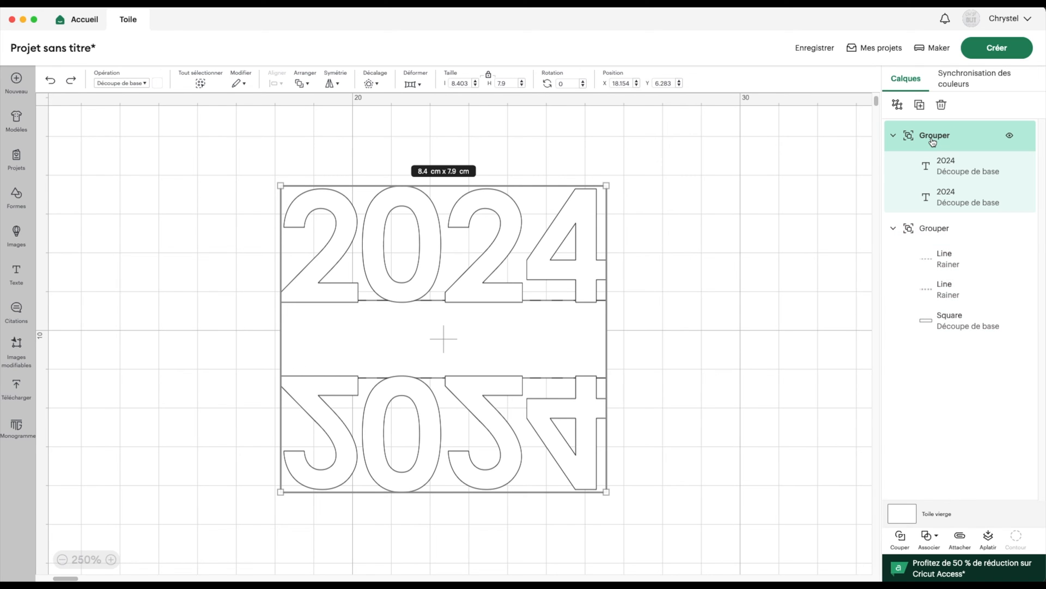
Ungroup the 2024 texts and the band group, and hide both score lines
{"action": "left_click", "coordinate": [898, 106]}
{"action": "left_click", "coordinate": [935, 201]}
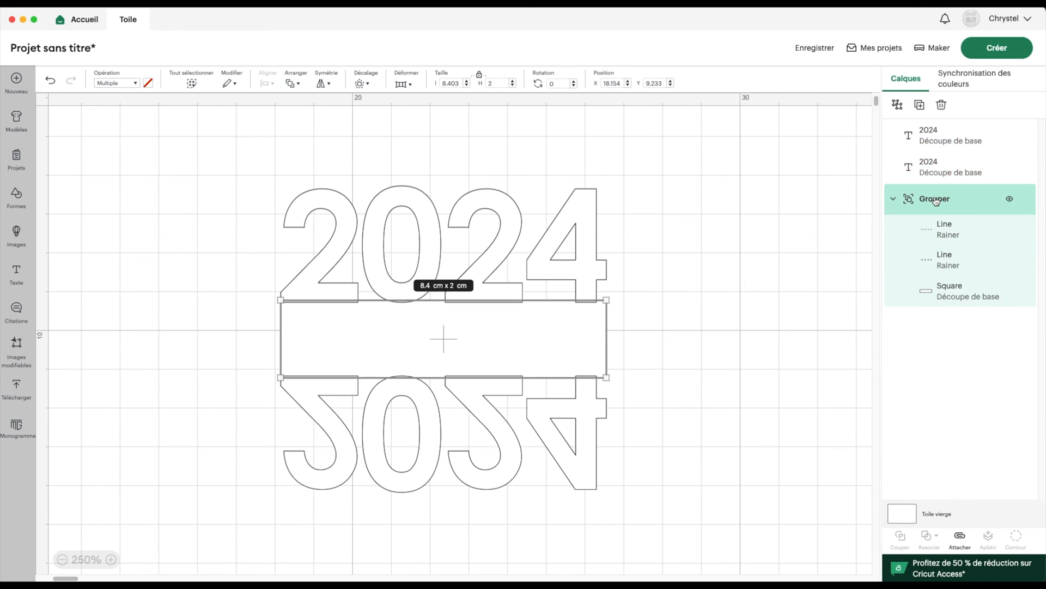
{"action": "left_click", "coordinate": [899, 106]}
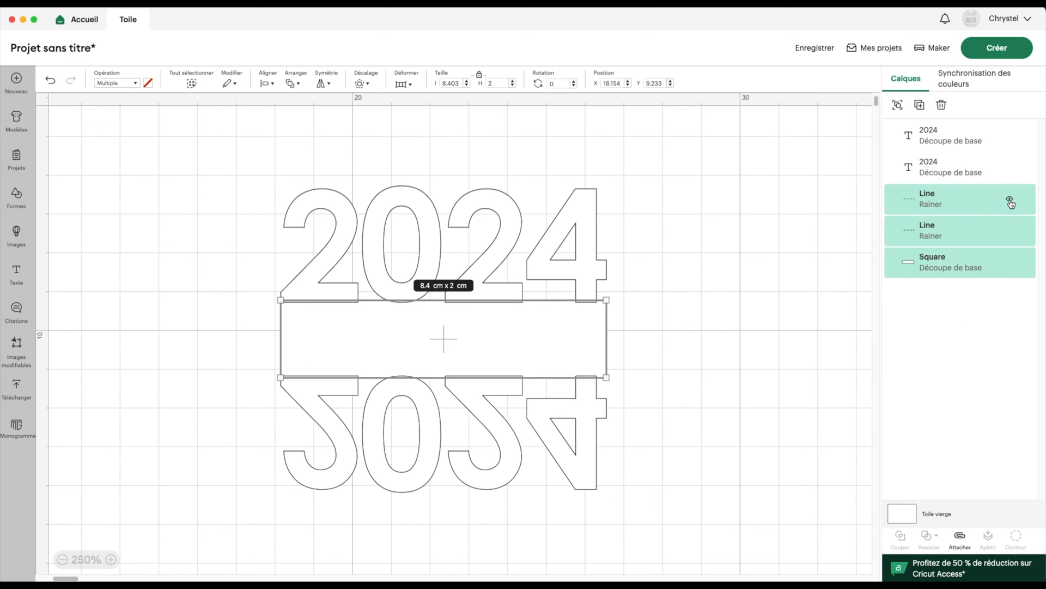
{"action": "left_click", "coordinate": [1010, 200]}
{"action": "left_click", "coordinate": [1011, 232]}
Weld both 2024 texts and the band into one shape, then unhide the first score line
{"action": "left_click_drag", "start_coordinate": [199, 154], "coordinate": [327, 428]}
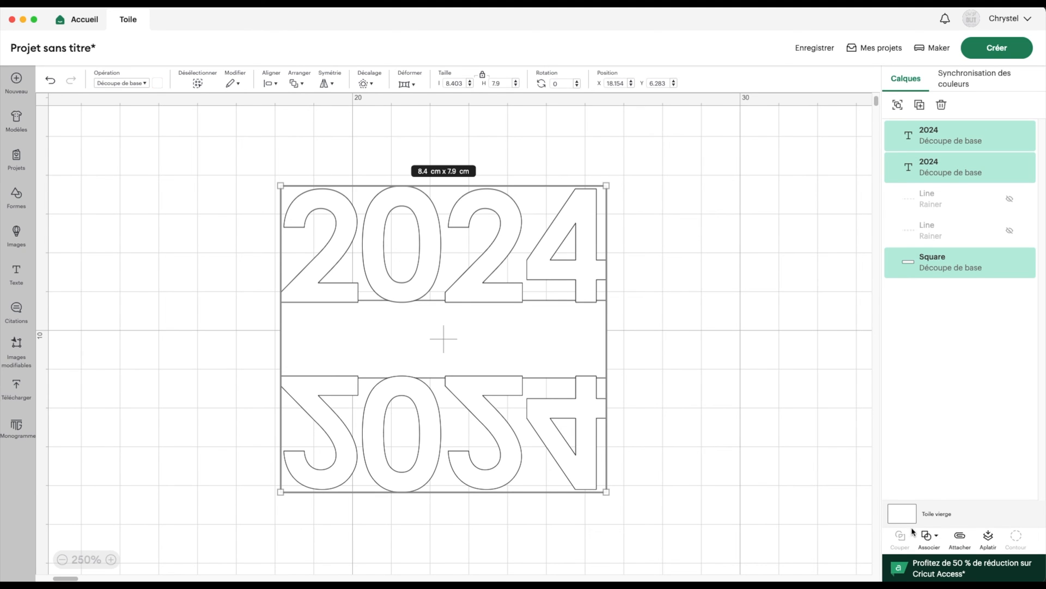
{"action": "left_click", "coordinate": [929, 537]}
{"action": "left_click", "coordinate": [960, 421]}
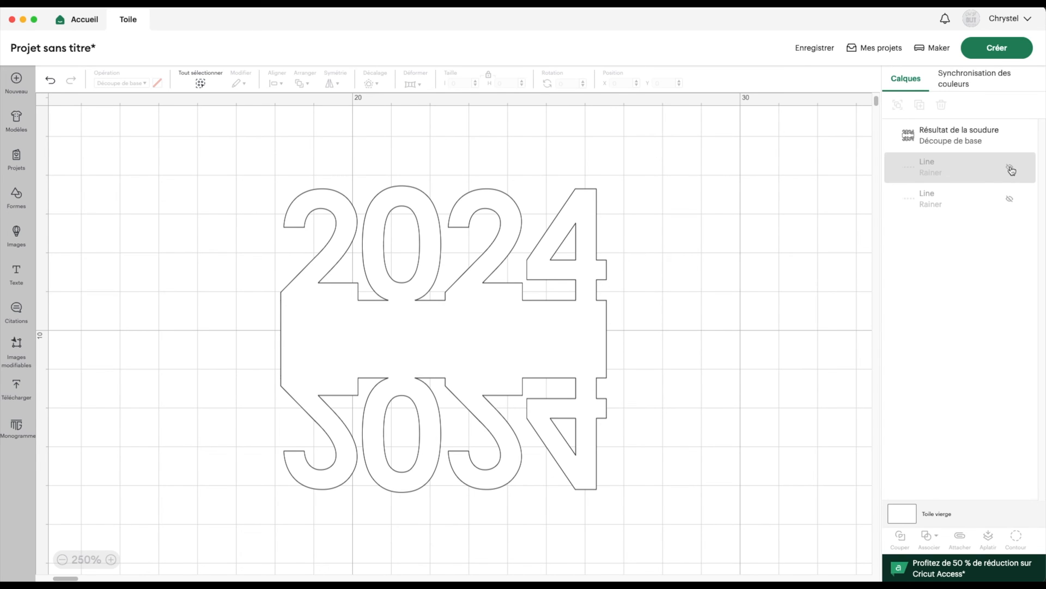
{"action": "left_click", "coordinate": [1009, 169]}
Unhide the second score line, group both lines, and name the group Rainage
{"action": "left_click", "coordinate": [1010, 200]}
{"action": "left_click", "coordinate": [937, 166]}
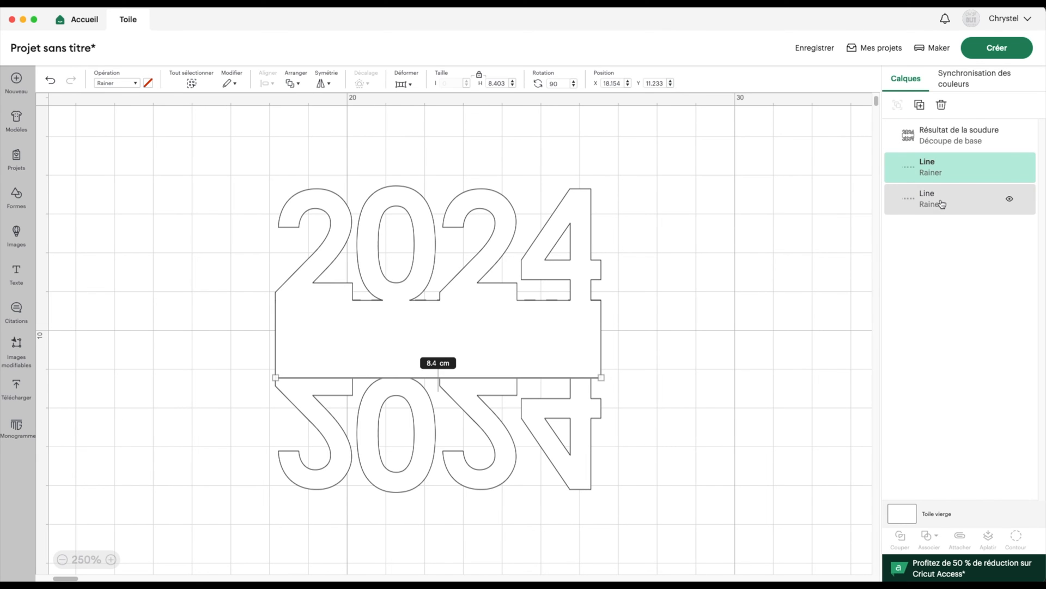
{"action": "left_click", "coordinate": [942, 204], "text": "shift"}
{"action": "left_click", "coordinate": [898, 105]}
{"action": "double_click", "coordinate": [932, 136]}
{"action": "type", "text": "R"}
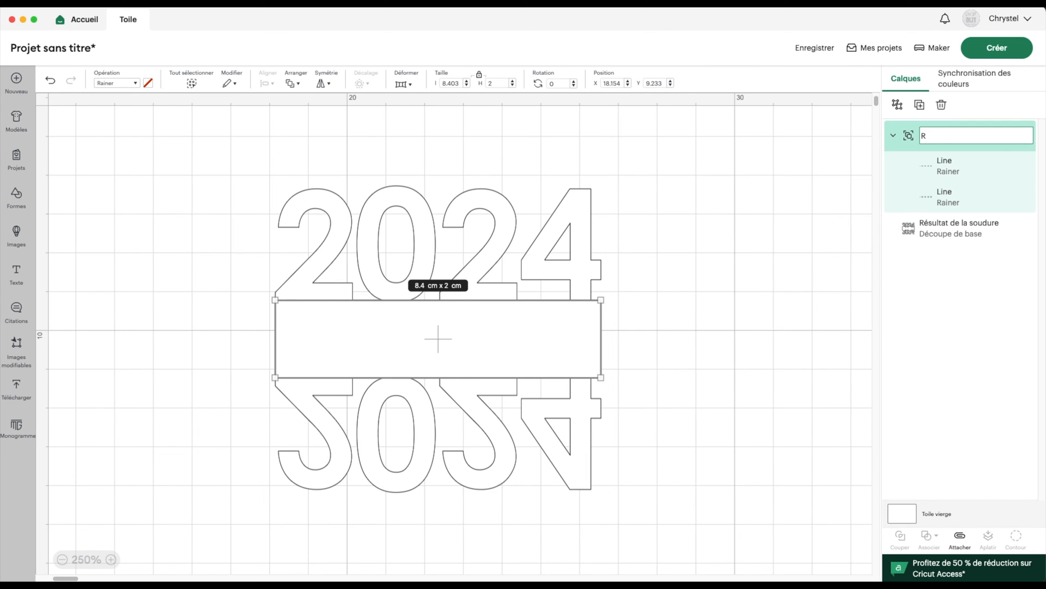
{"action": "left_click", "coordinate": [512, 297]}
Attach the Rainage score lines to the welded shape and preview it on the mat
{"action": "left_click_drag", "start_coordinate": [223, 184], "coordinate": [622, 505]}
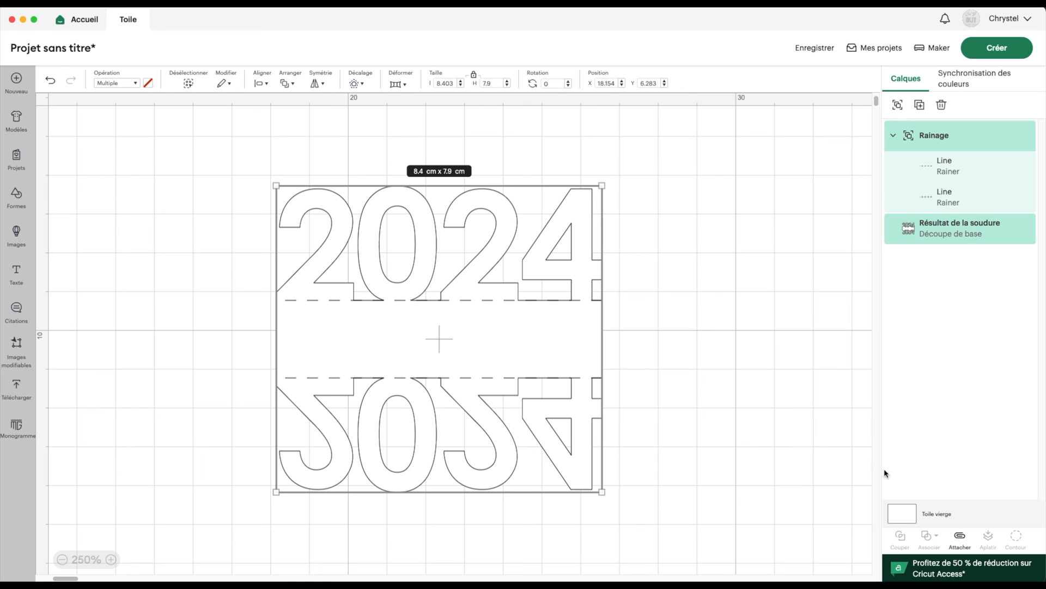
{"action": "left_click", "coordinate": [962, 541]}
{"action": "left_click", "coordinate": [1015, 50]}
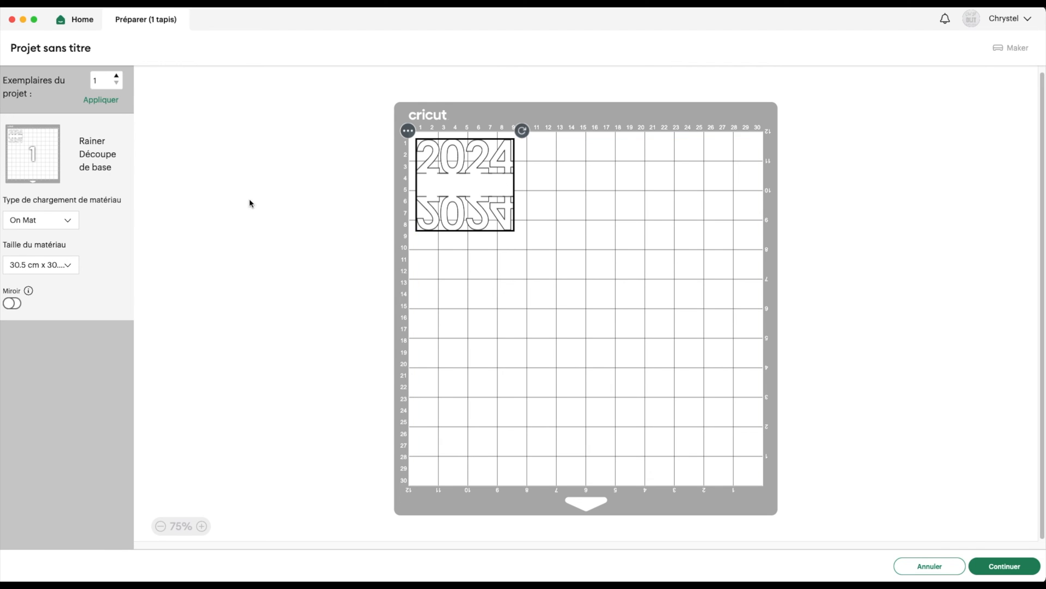
Cancel the Préparer mat preview to get back to the 2024 card on the Toile canvas
{"action": "left_click", "coordinate": [930, 566]}
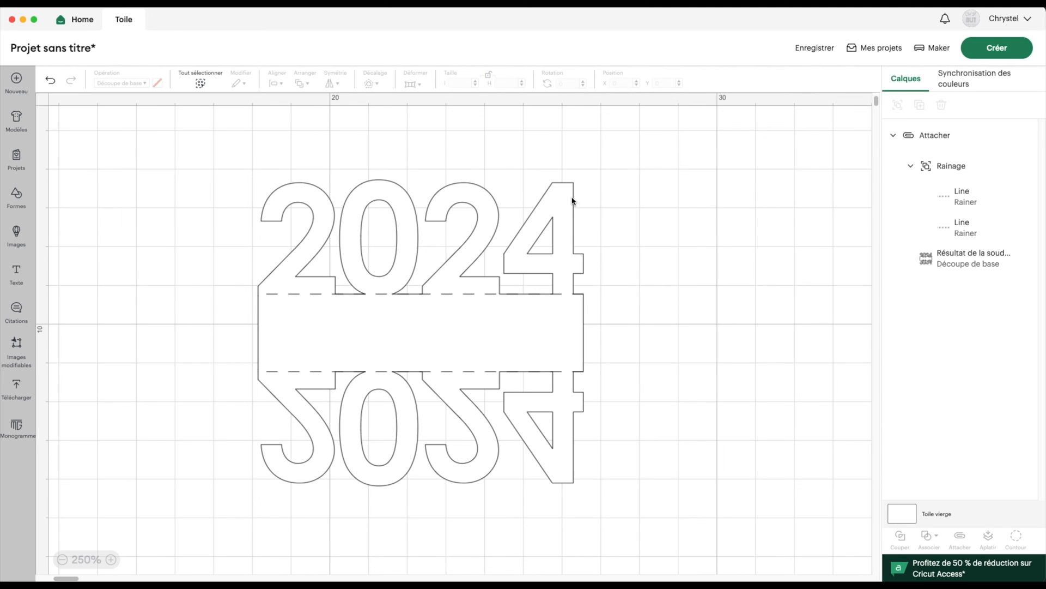
Insert a Pennant shape, shrink it to about 0.48 × 0.73 cm, and duplicate it
{"action": "left_click", "coordinate": [17, 196]}
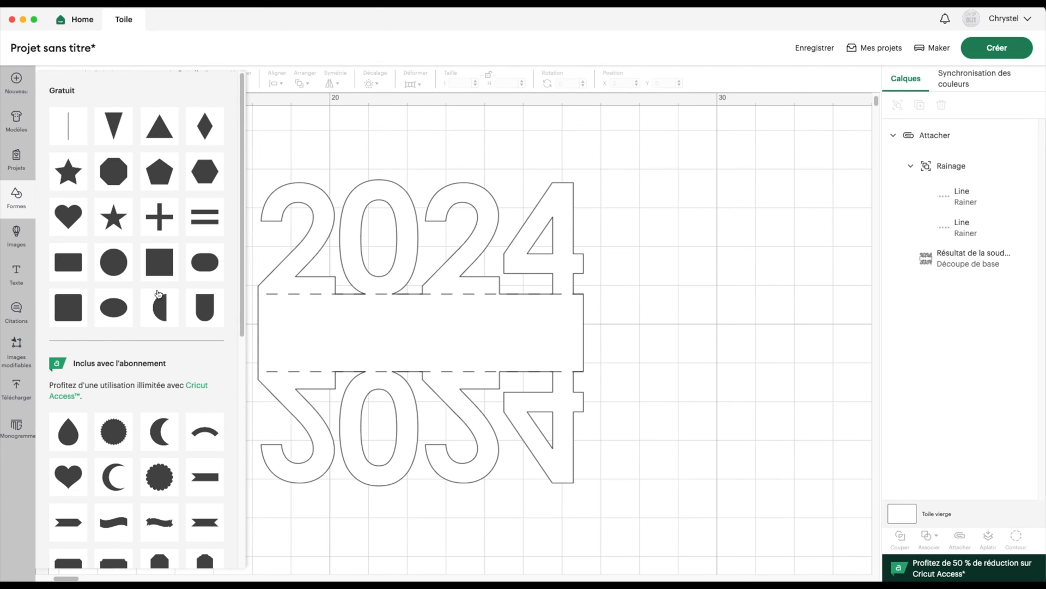
{"action": "left_click", "coordinate": [209, 314]}
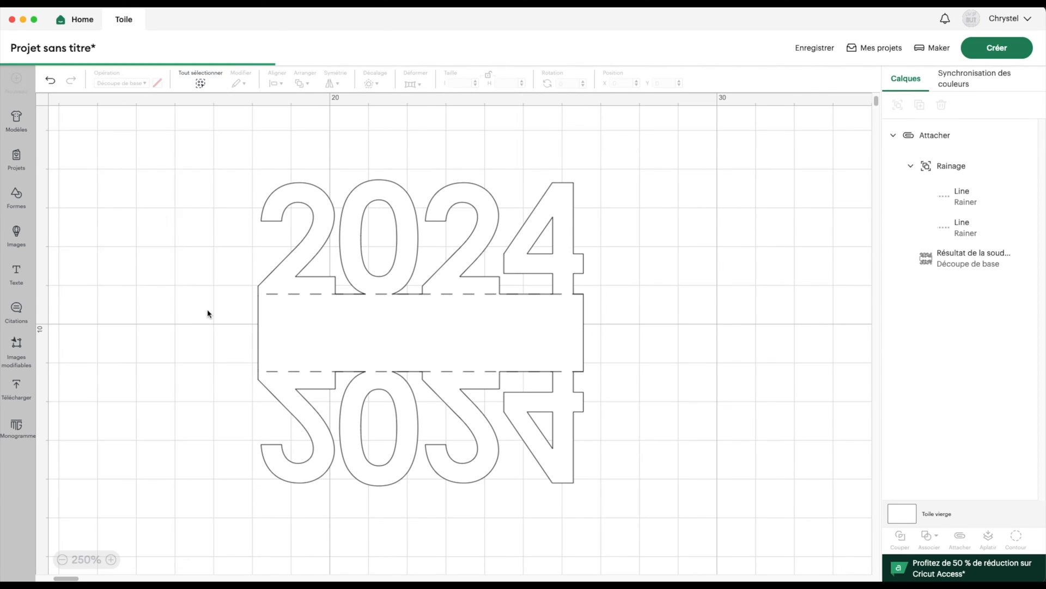
{"action": "left_click_drag", "start_coordinate": [249, 141], "coordinate": [303, 484]}
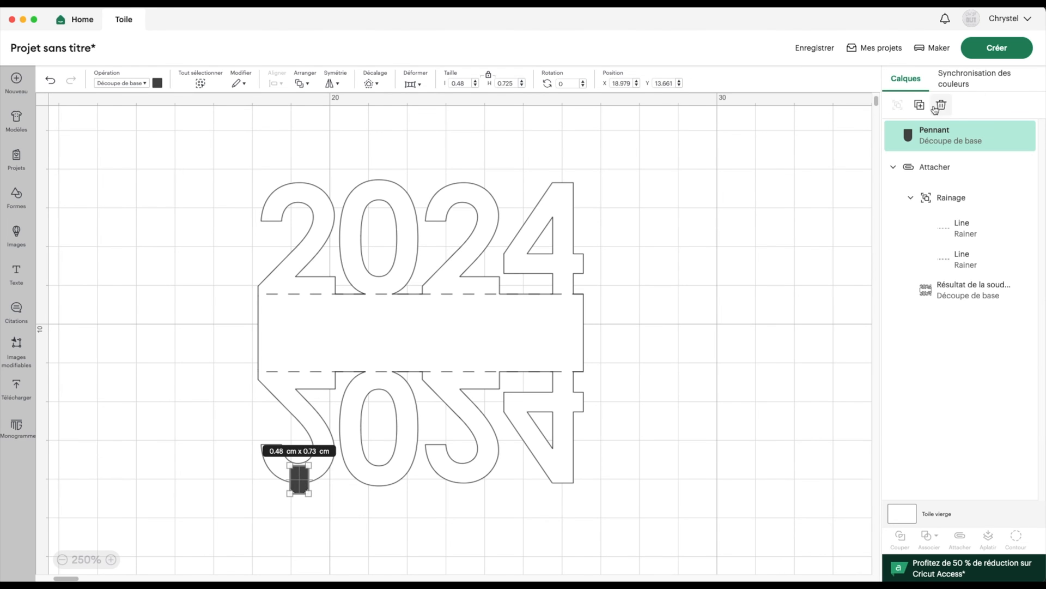
{"action": "key", "text": "super+d"}
{"action": "key", "text": "super+d"}
{"action": "key", "text": "super+d"}
Place a pennant tab under the mirrored 4, 0 and 2, nudging each into position
{"action": "left_click_drag", "start_coordinate": [155, 217], "coordinate": [565, 490]}
{"action": "left_click_drag", "start_coordinate": [137, 197], "coordinate": [380, 486]}
{"action": "left_click_drag", "start_coordinate": [116, 178], "coordinate": [468, 488]}
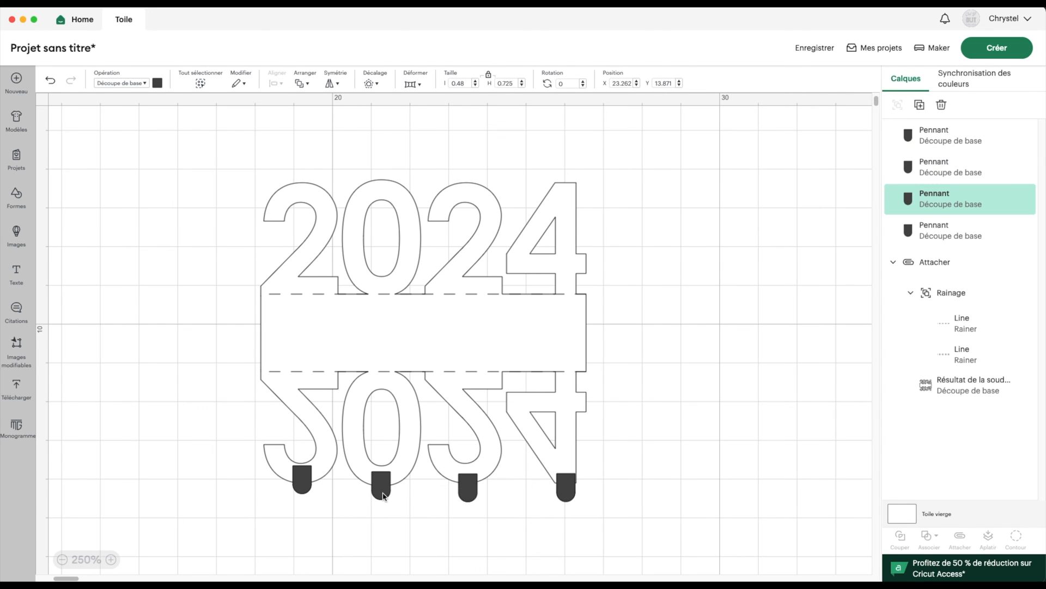
{"action": "left_click_drag", "start_coordinate": [380, 496], "coordinate": [380, 496]}
{"action": "left_click", "coordinate": [327, 526]}
{"action": "left_click", "coordinate": [111, 559]}
{"action": "left_click", "coordinate": [111, 559]}
{"action": "scroll", "coordinate": [664, 494], "scroll_direction": "down", "scroll_amount": 5}
{"action": "scroll", "coordinate": [665, 493], "scroll_direction": "up", "scroll_amount": 1}
{"action": "left_click", "coordinate": [111, 559]}
{"action": "left_click", "coordinate": [111, 560]}
{"action": "left_click", "coordinate": [111, 559]}
{"action": "left_click", "coordinate": [111, 560]}
{"action": "left_click_drag", "start_coordinate": [339, 433], "coordinate": [339, 439]}
{"action": "left_click_drag", "start_coordinate": [551, 439], "coordinate": [552, 438]}
{"action": "left_click_drag", "start_coordinate": [810, 436], "coordinate": [811, 438]}
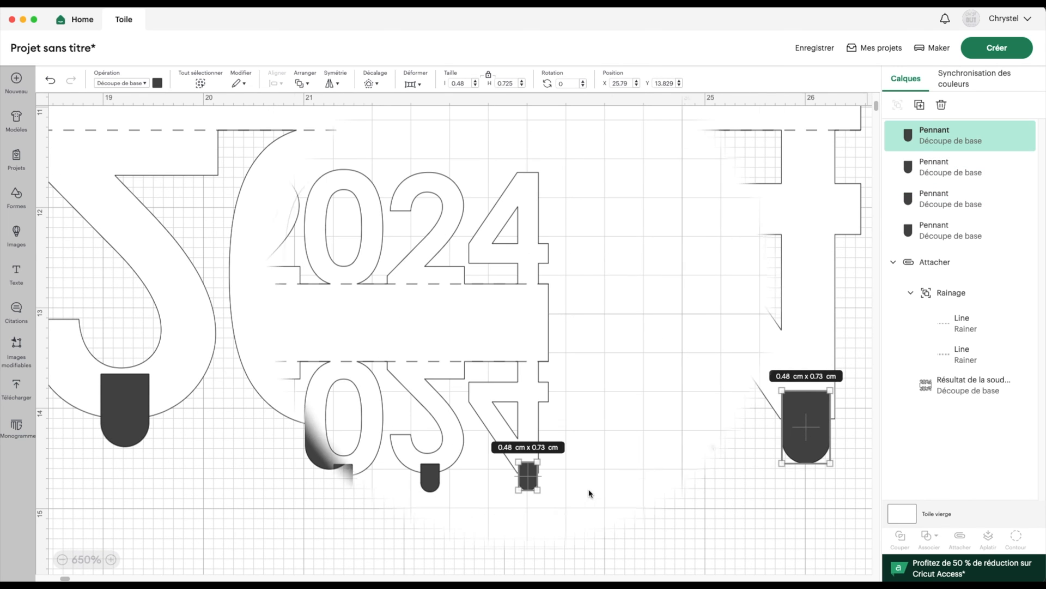
Select all four pennant tabs and align their bottoms with Aligner par le bas
{"action": "left_click", "coordinate": [588, 493]}
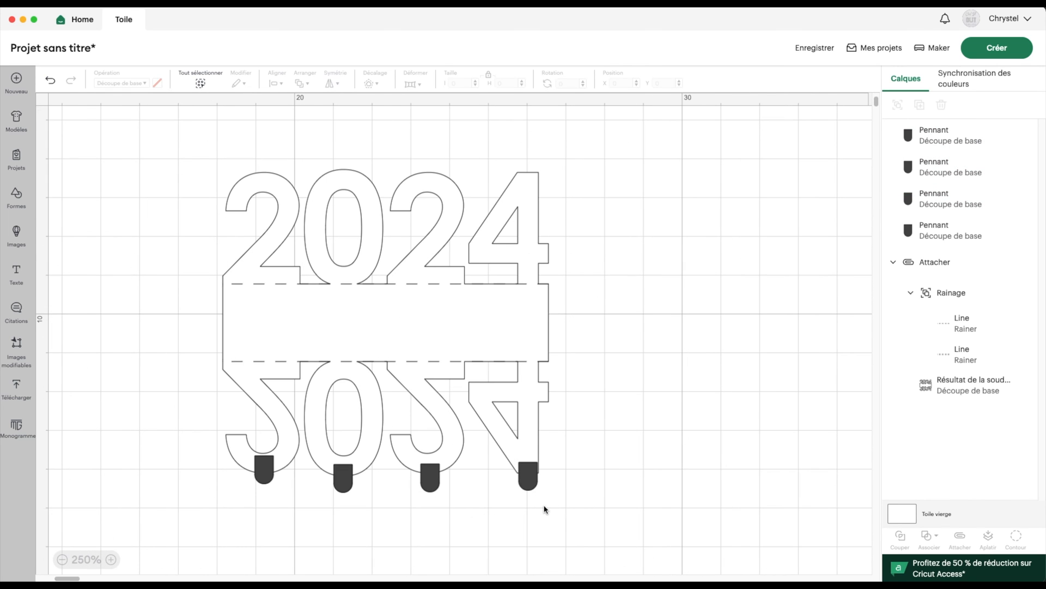
{"action": "left_click_drag", "start_coordinate": [550, 501], "coordinate": [246, 482]}
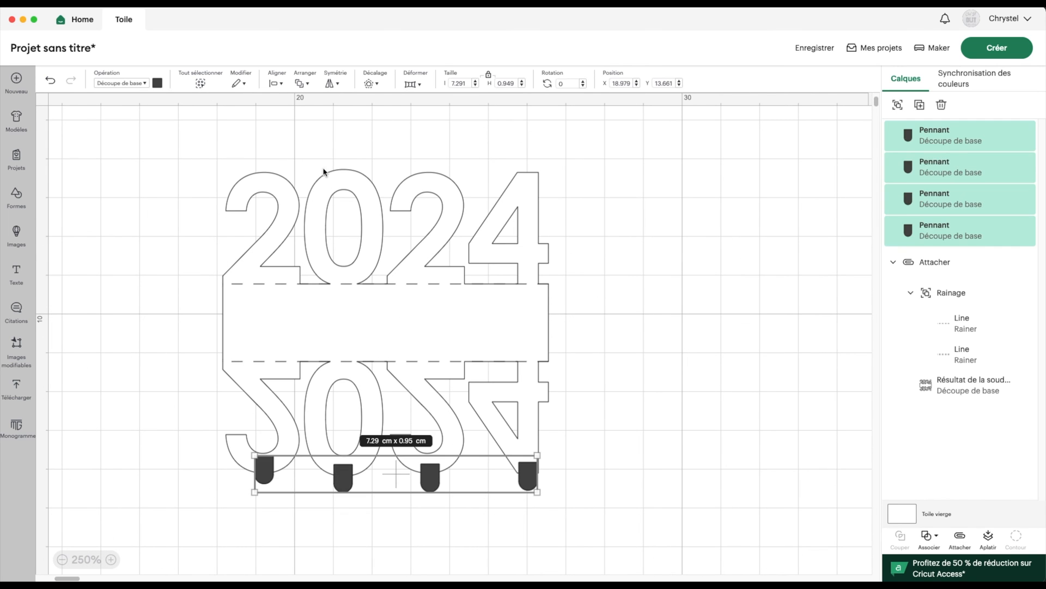
{"action": "left_click", "coordinate": [277, 84]}
{"action": "left_click", "coordinate": [317, 218]}
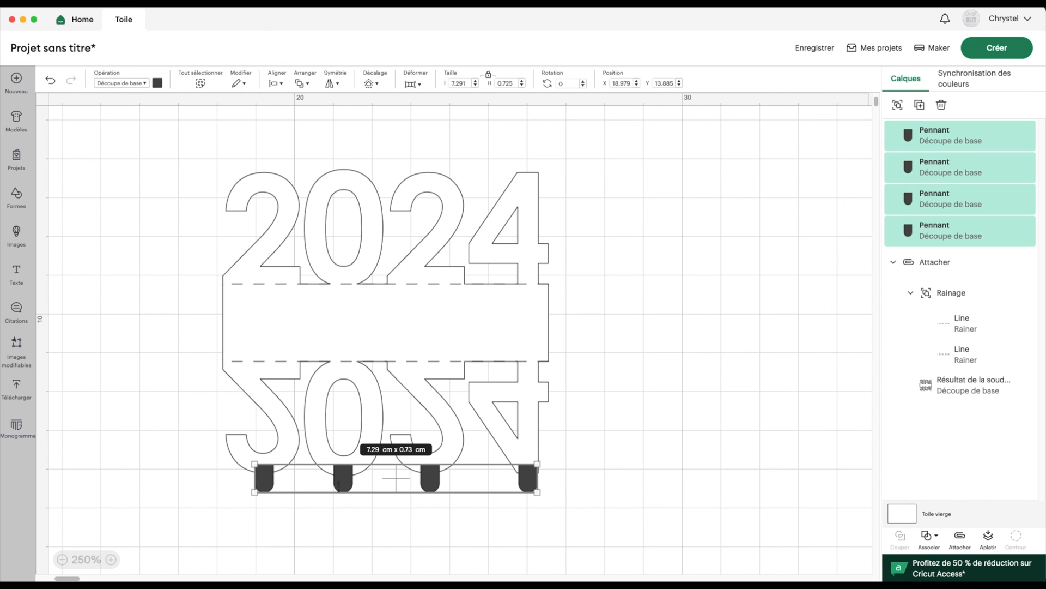
{"action": "left_click", "coordinate": [930, 533]}
Duplicate the welded tab row, flip it vertically, and move it onto the top of 2024
{"action": "left_click", "coordinate": [954, 133]}
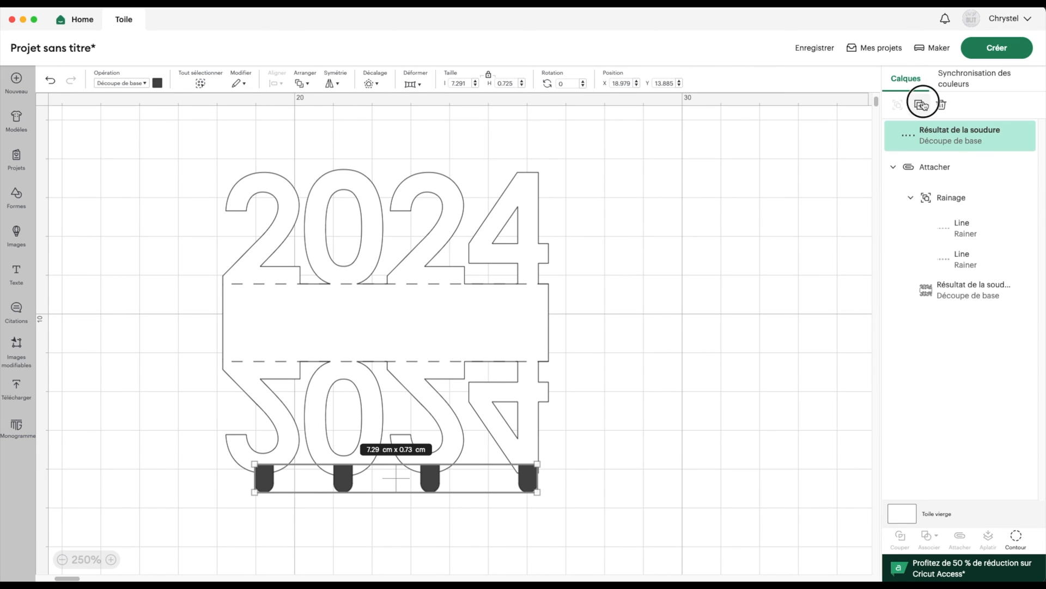
{"action": "left_click", "coordinate": [921, 105]}
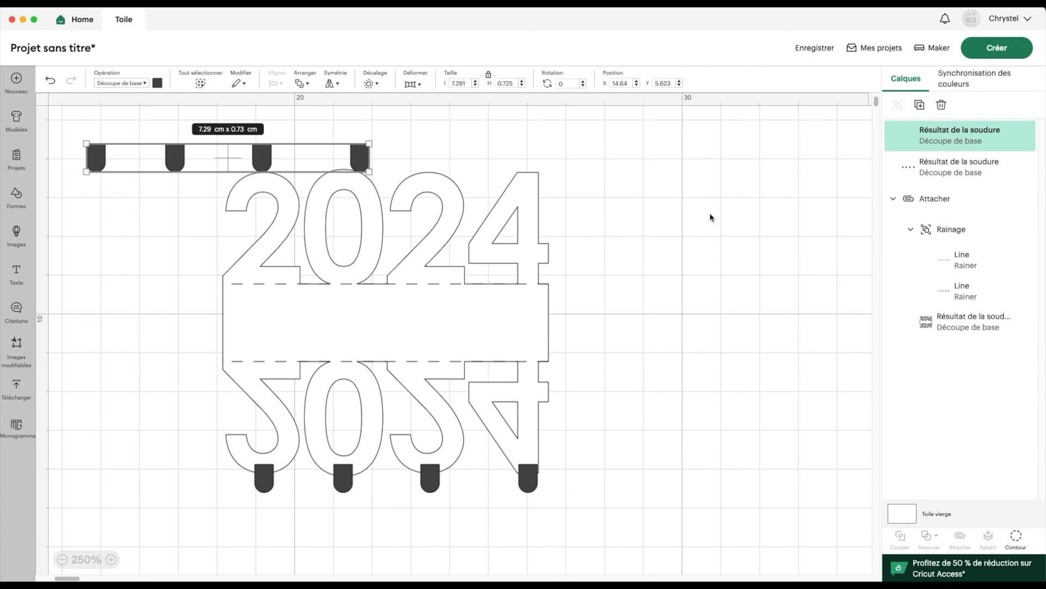
{"action": "left_click", "coordinate": [333, 84]}
{"action": "left_click", "coordinate": [362, 124]}
{"action": "left_click_drag", "start_coordinate": [359, 165], "coordinate": [521, 174]}
Align both tab rows by their right edges and group them
{"action": "left_click", "coordinate": [922, 170], "text": "shift"}
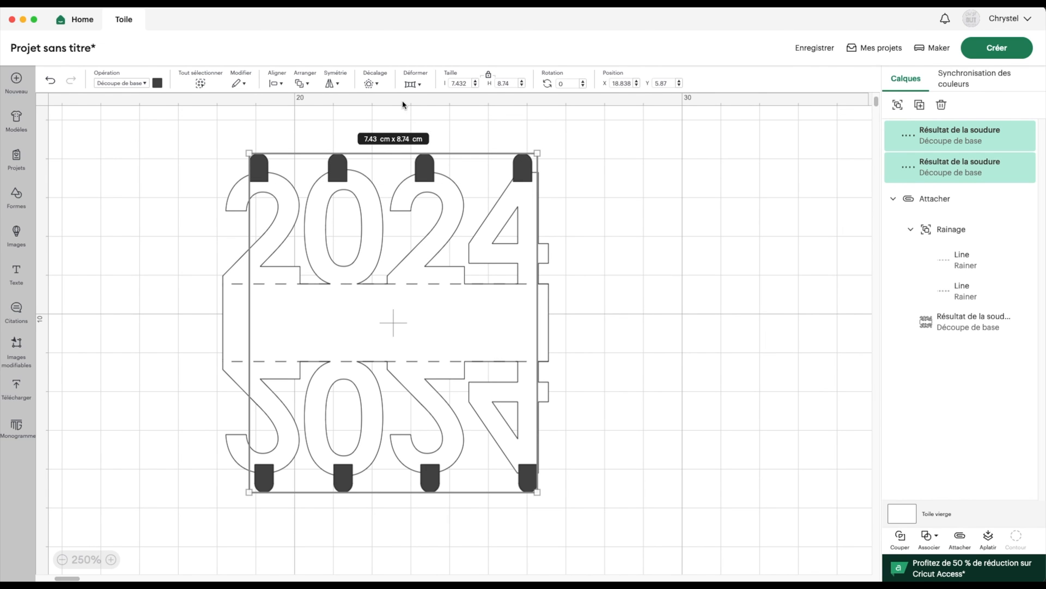
{"action": "left_click", "coordinate": [275, 83]}
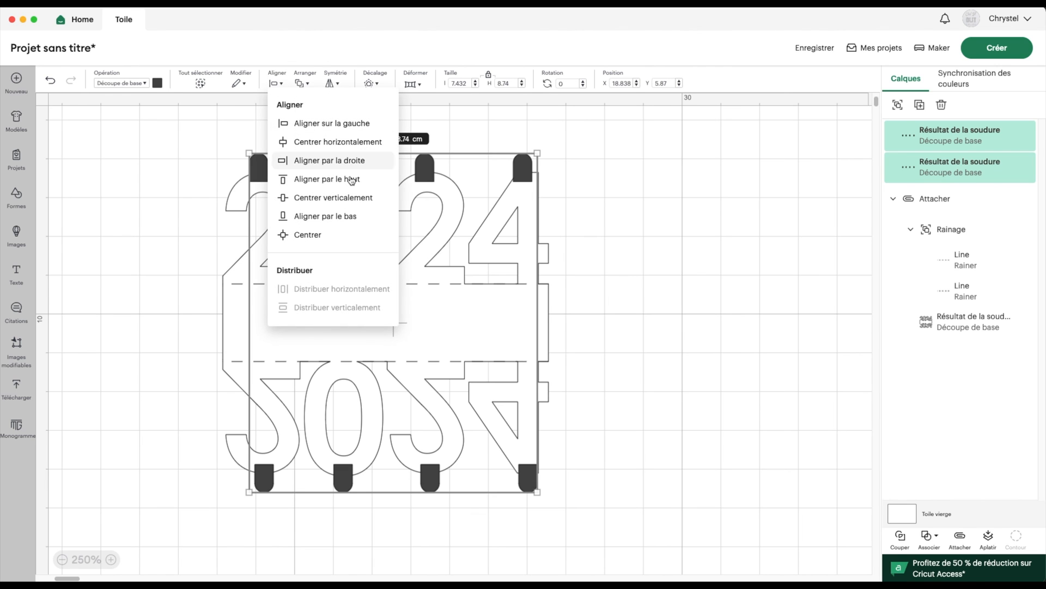
{"action": "left_click", "coordinate": [367, 161]}
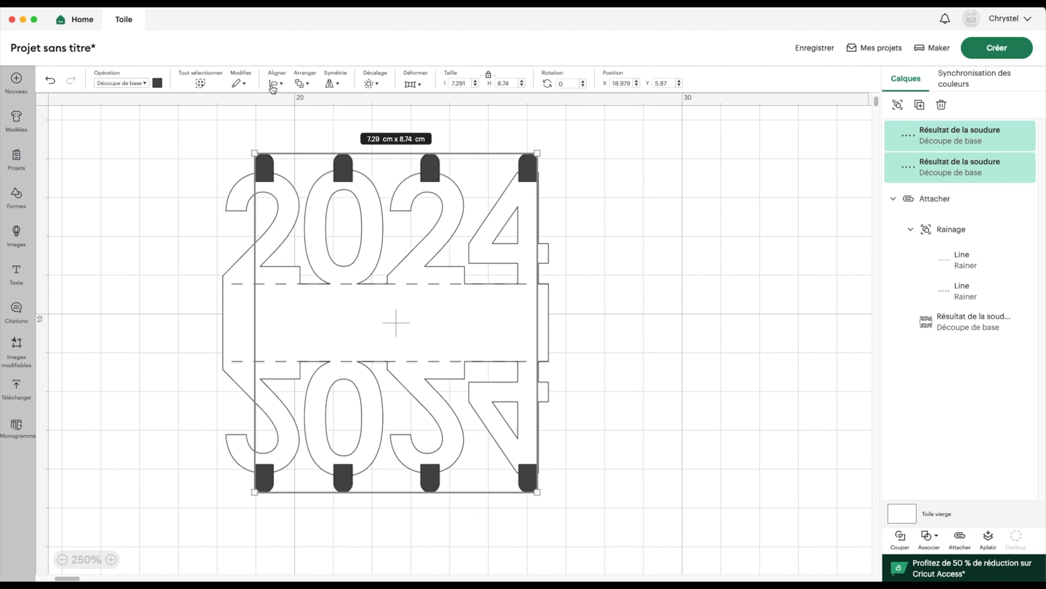
{"action": "left_click", "coordinate": [898, 106]}
{"action": "left_click", "coordinate": [935, 228]}
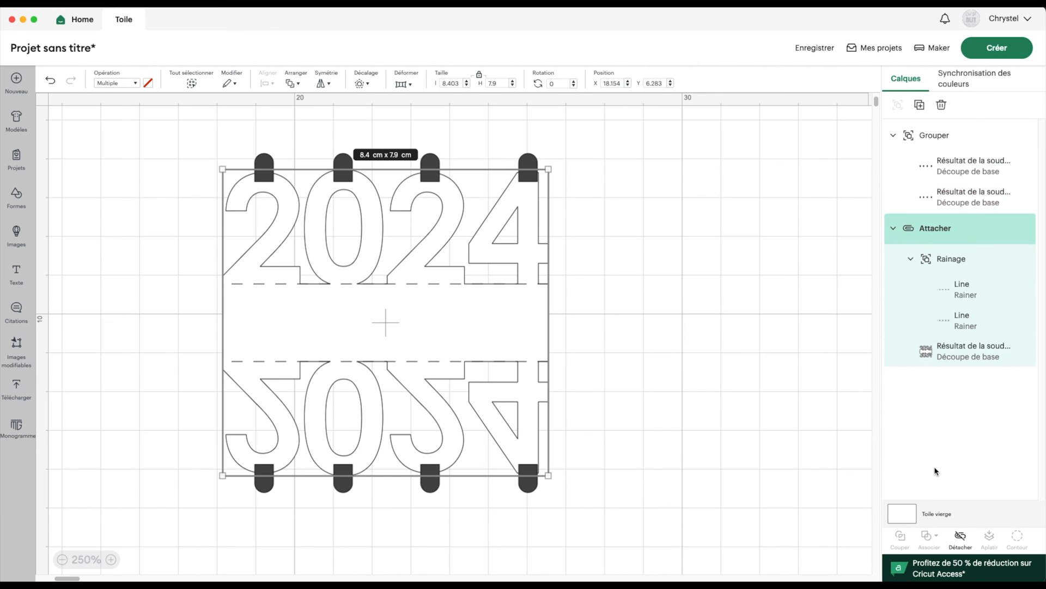
Centre the tab group vertically with the 2024 design
{"action": "left_click", "coordinate": [916, 141], "text": "shift"}
{"action": "left_click", "coordinate": [261, 83]}
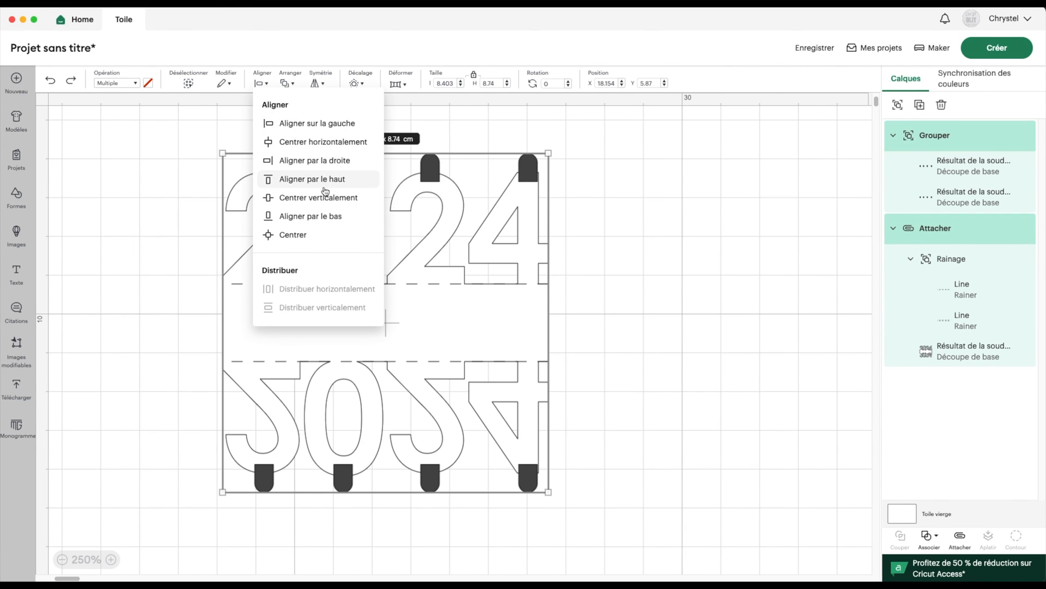
{"action": "left_click", "coordinate": [340, 199]}
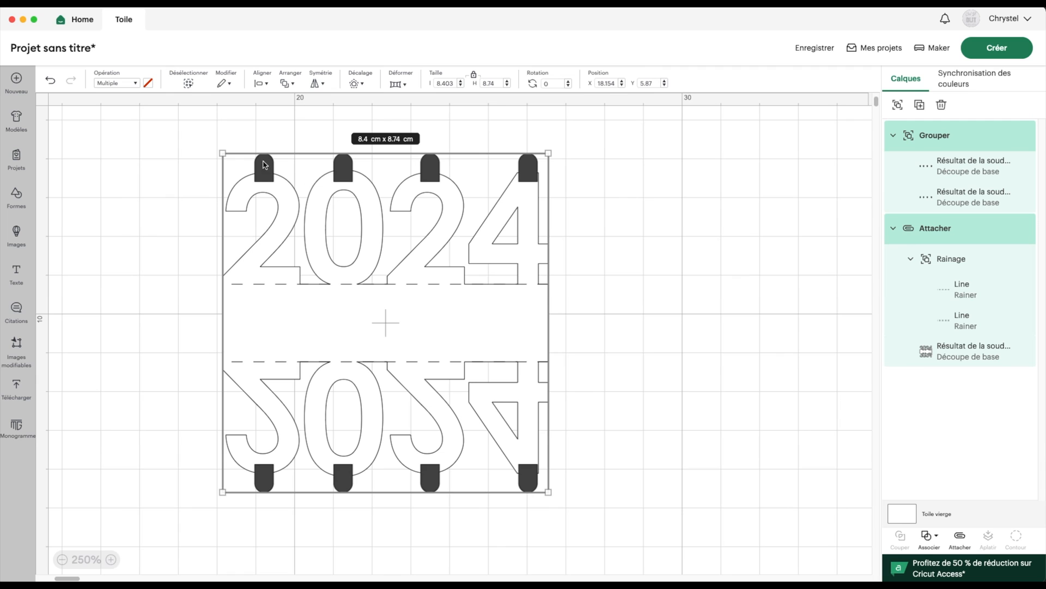
Detach the score lines and weld the tab group onto the 2024 shape
{"action": "left_click", "coordinate": [706, 239]}
{"action": "left_click", "coordinate": [930, 234]}
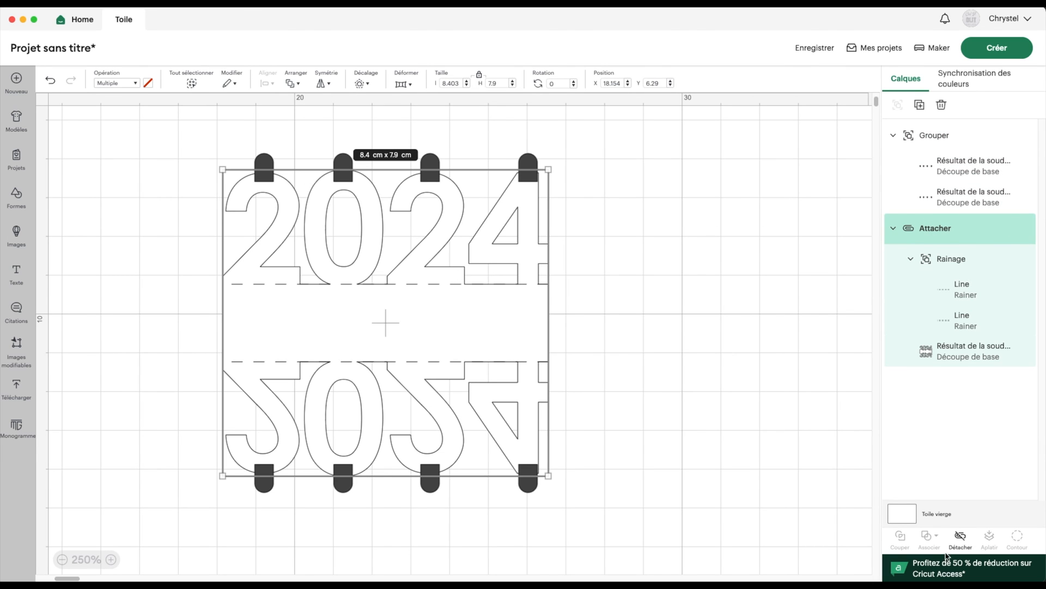
{"action": "left_click", "coordinate": [960, 537]}
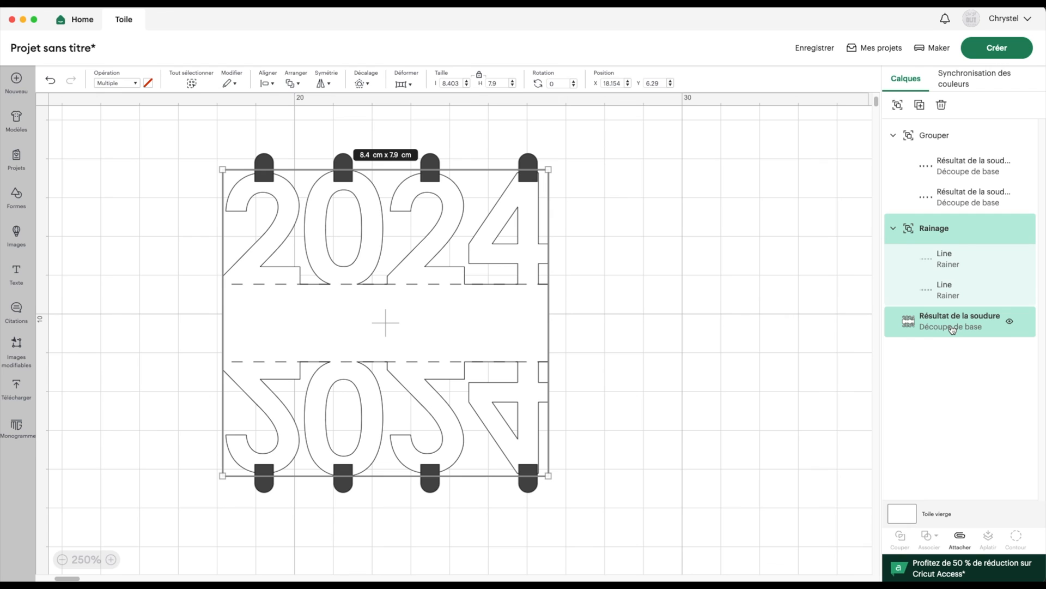
{"action": "left_click", "coordinate": [952, 329]}
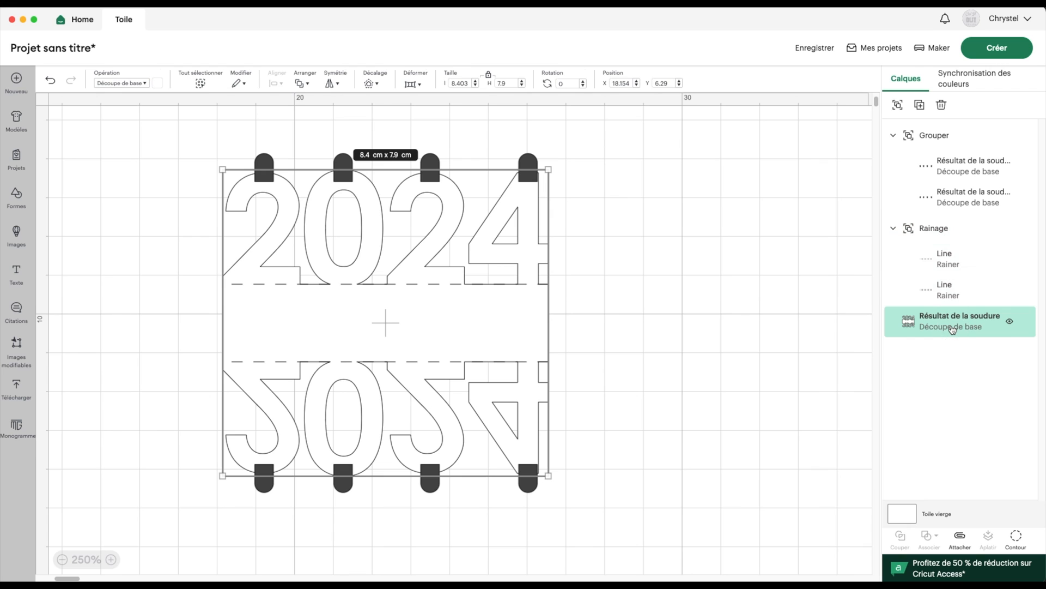
{"action": "left_click", "coordinate": [943, 145], "text": "shift"}
{"action": "left_click", "coordinate": [931, 537]}
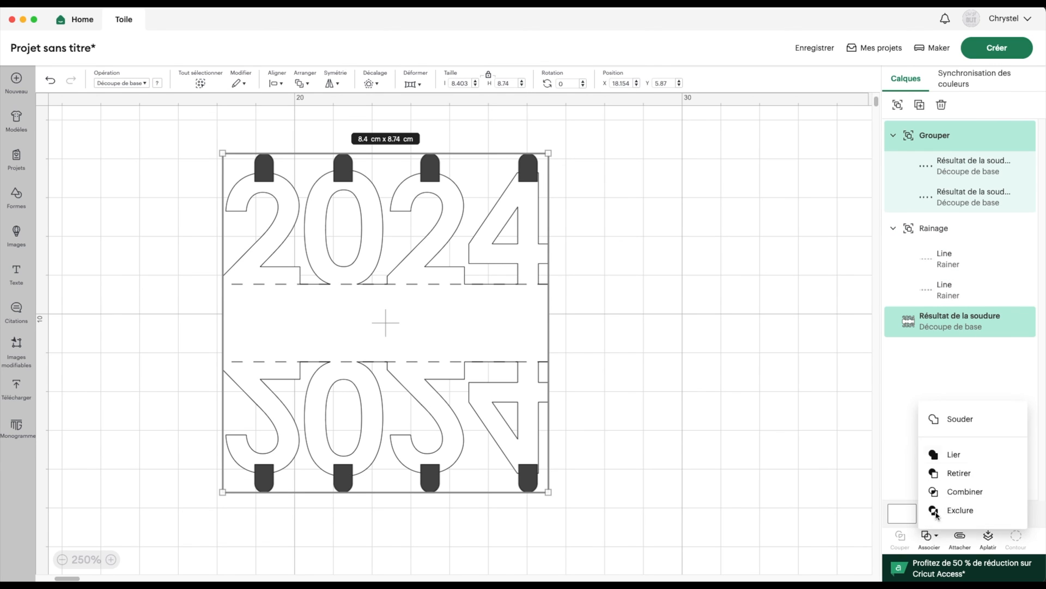
{"action": "left_click", "coordinate": [958, 418]}
Move the Rainage score lines above the welded shape and attach them to it
{"action": "left_click", "coordinate": [929, 169]}
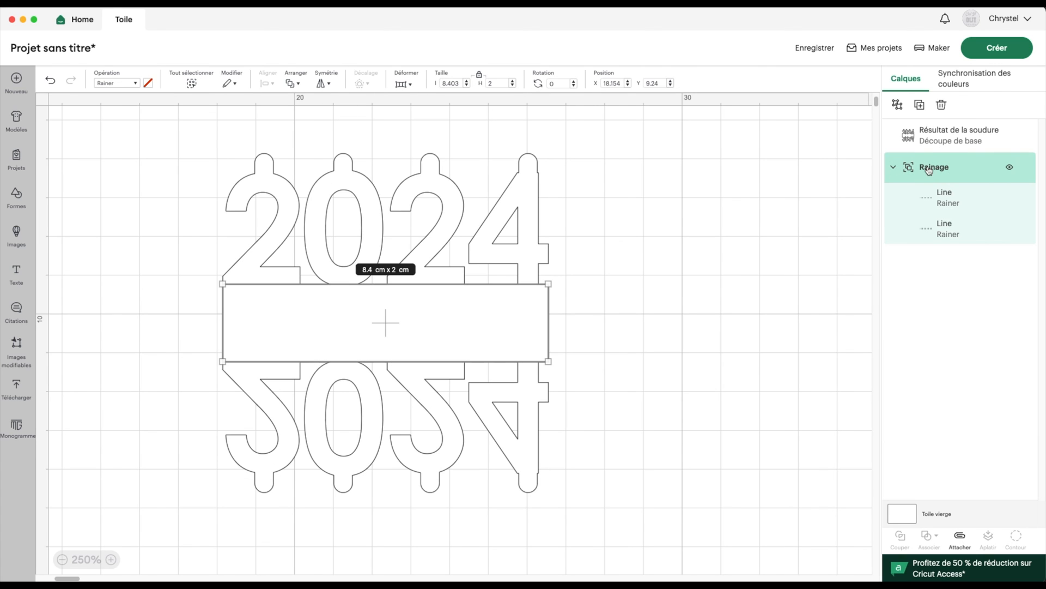
{"action": "left_click_drag", "start_coordinate": [929, 169], "coordinate": [930, 131]}
{"action": "left_click", "coordinate": [926, 228], "text": "shift"}
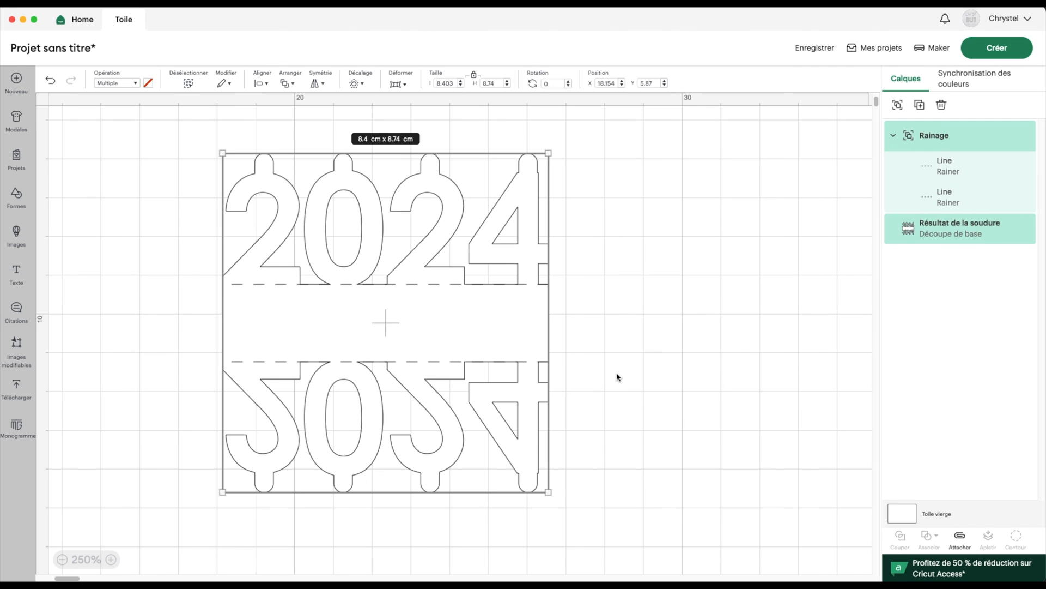
{"action": "left_click", "coordinate": [955, 539]}
Preview the tabbed 2024 card on the mat with Créer, then cancel back to the canvas
{"action": "left_click", "coordinate": [981, 48]}
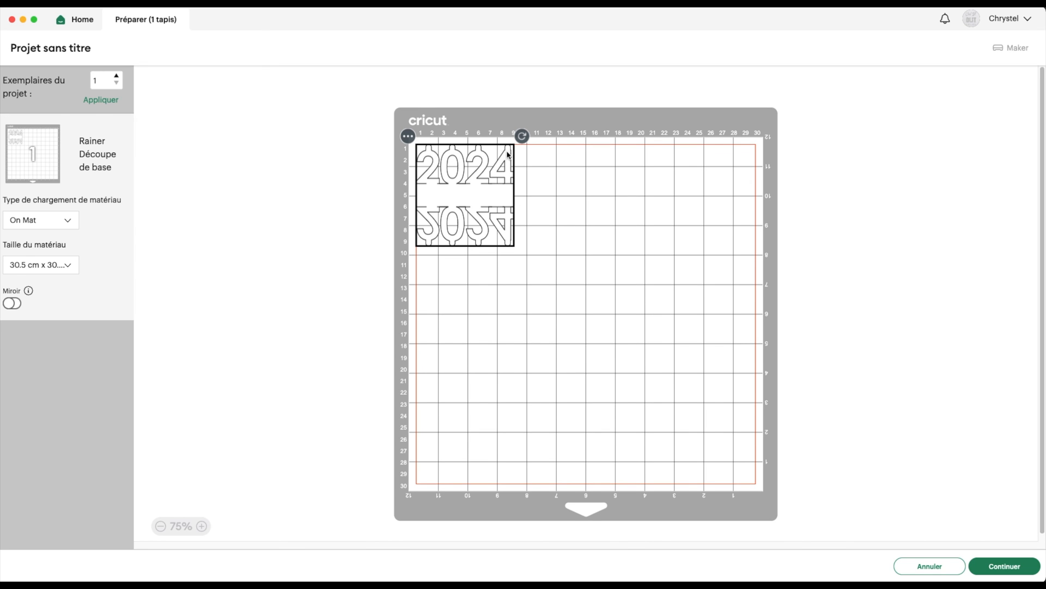
{"action": "left_click", "coordinate": [931, 567]}
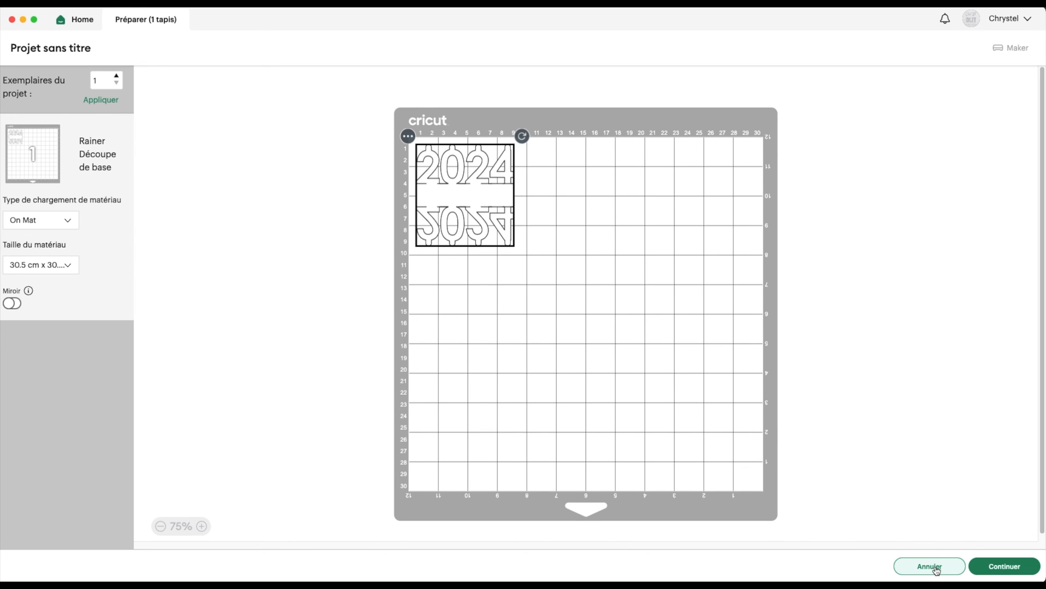